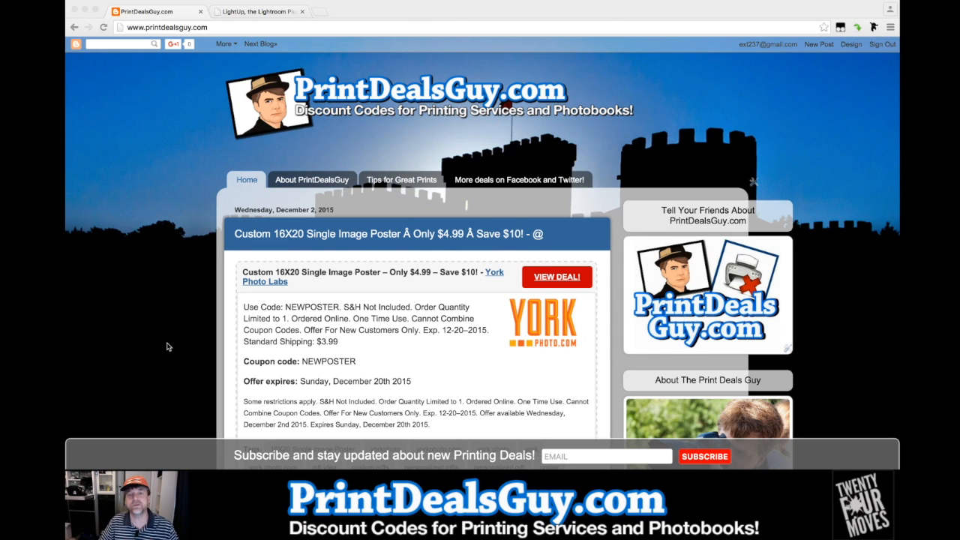
pyautogui.scroll(-2, 168, 347)
pyautogui.scroll(-4, 168, 346)
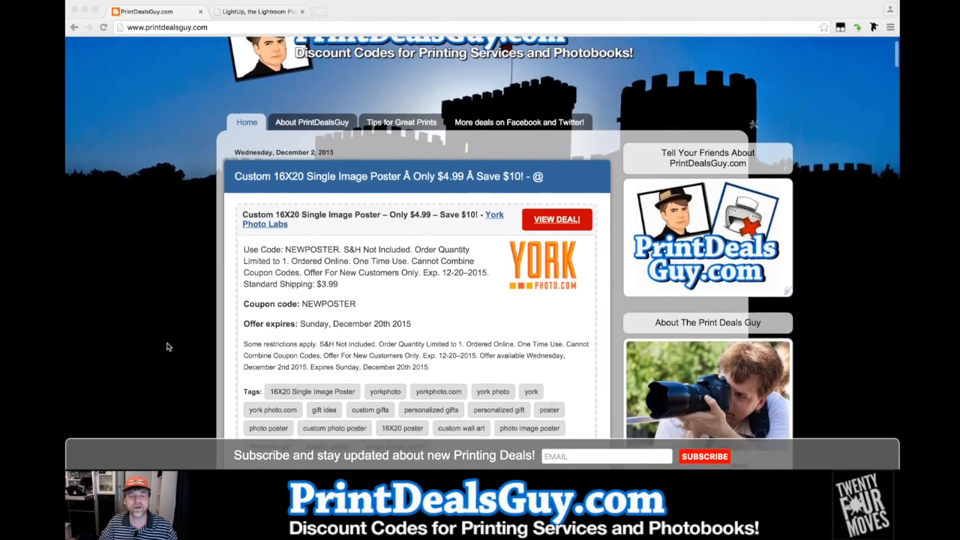
pyautogui.scroll(-15, 168, 346)
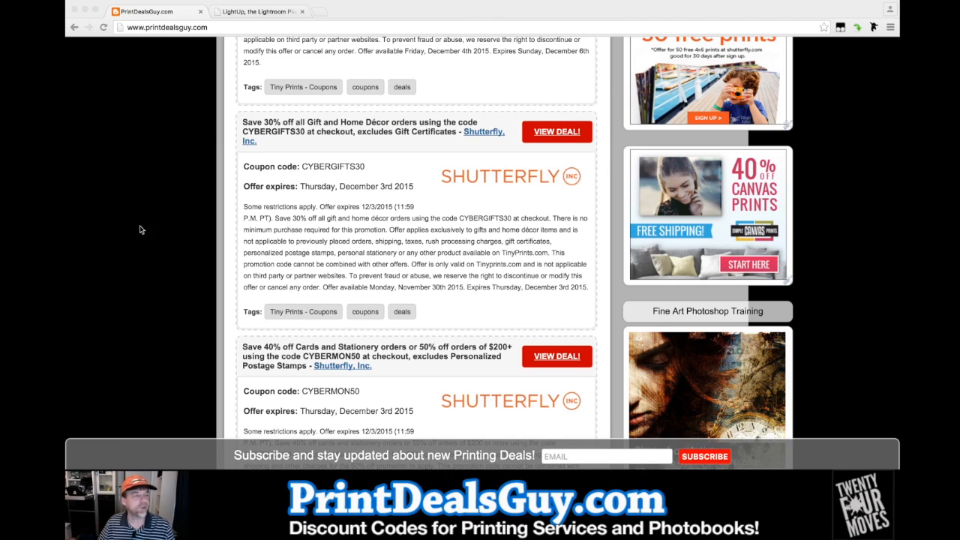
# Download the LightUp plug-in from lightupplugin.com and copy MeetUp1.0.7.R.lrplugin from Downloads into the Lightroom Plugins folder
pyautogui.click(259, 11)
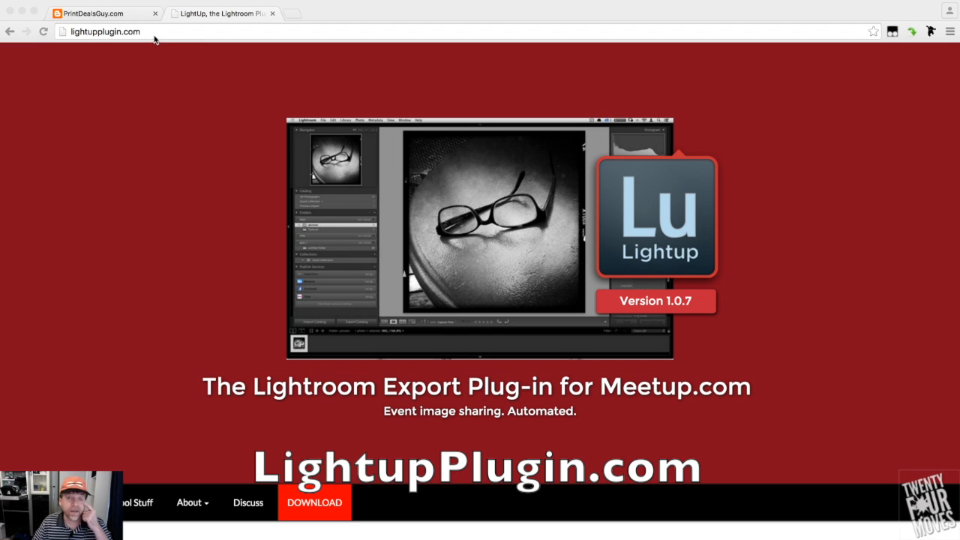
pyautogui.click(319, 499)
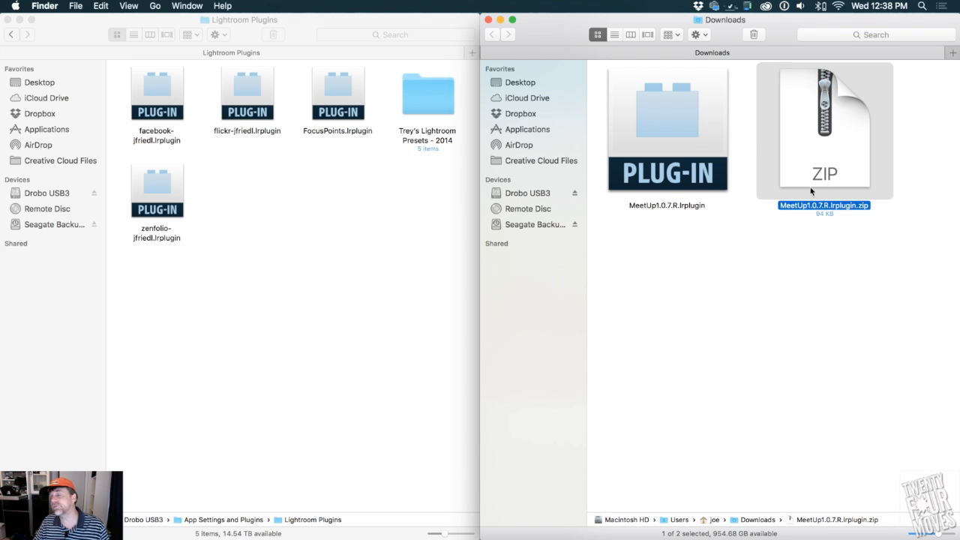
pyautogui.click(633, 136)
pyautogui.moveTo(675, 112); pyautogui.dragTo(288, 208)
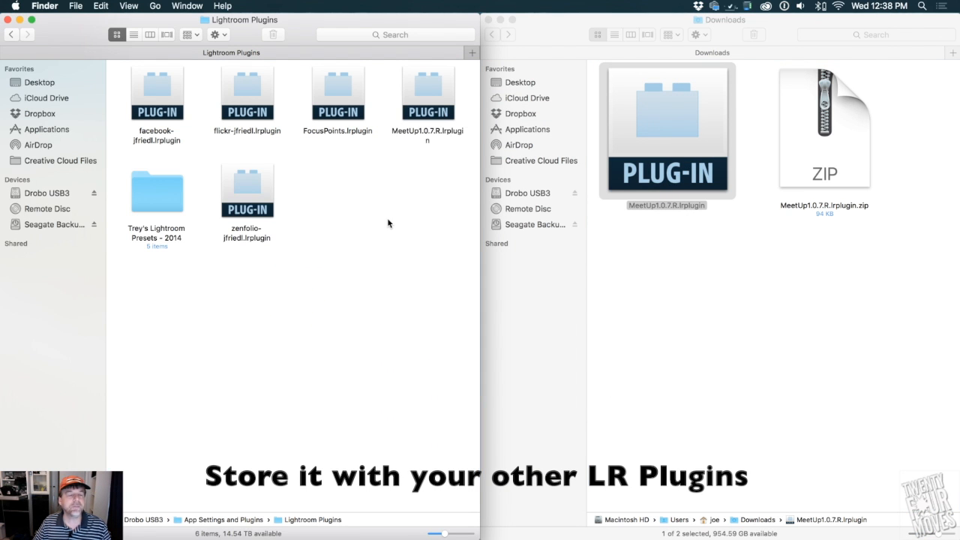
# Switch to Lightroom and open the export settings for the displayed black-and-white portrait
pyautogui.hotkey('ctrl', 'Right')
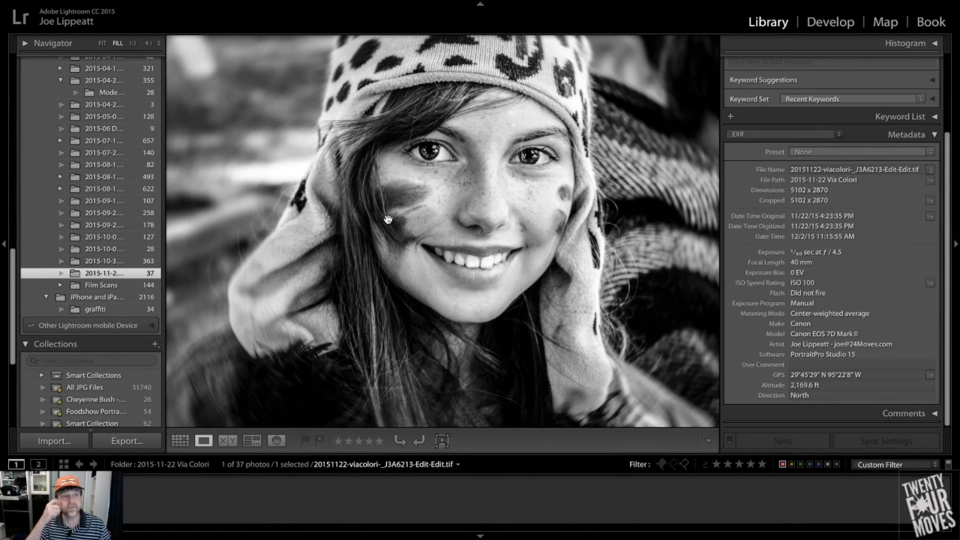
pyautogui.rightClick(342, 139)
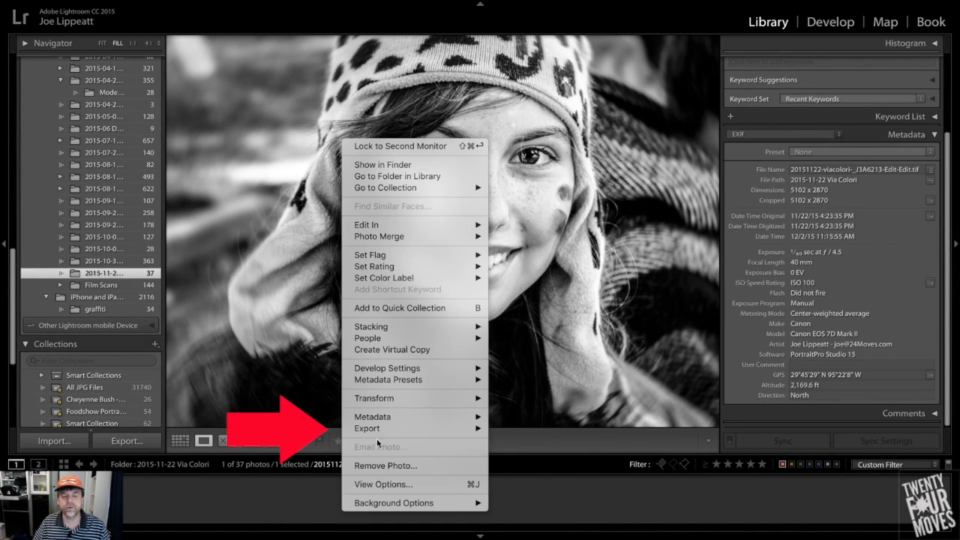
pyautogui.moveTo(375, 428)
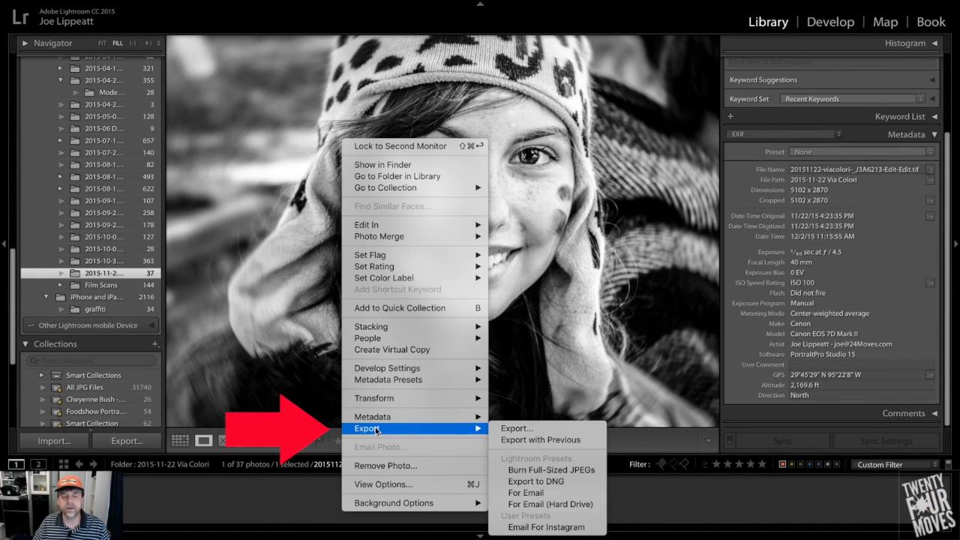
pyautogui.click(521, 429)
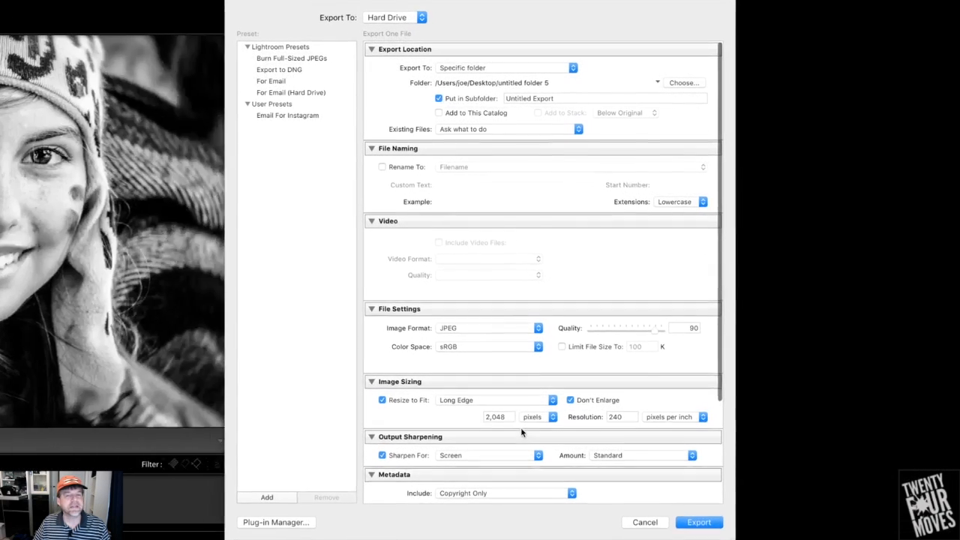
pyautogui.scroll(-5, 400, 353)
pyautogui.scroll(5, 399, 353)
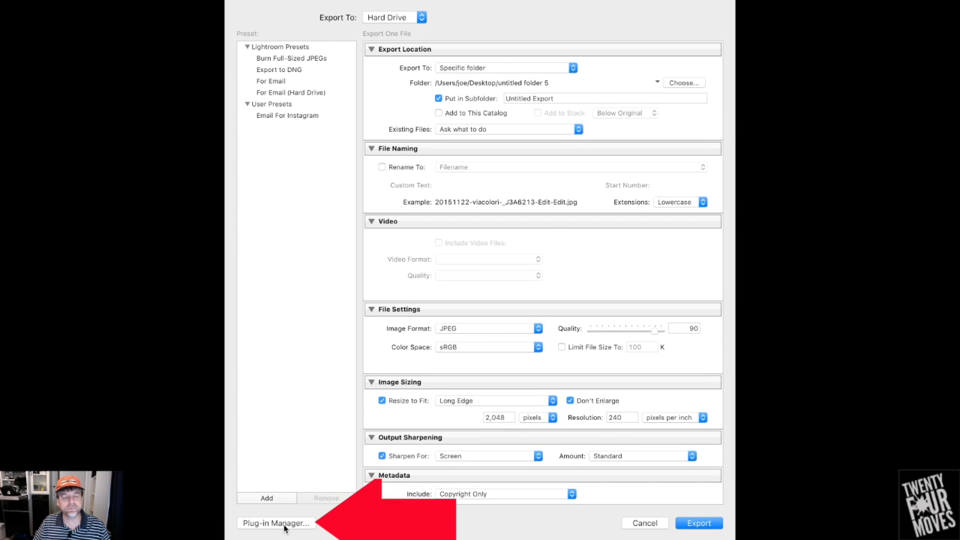
# Install MeetUp1.0.7.R.lrplugin from the Lightroom Plugins folder with the Plug-in Manager and return to the export settings
pyautogui.click(276, 523)
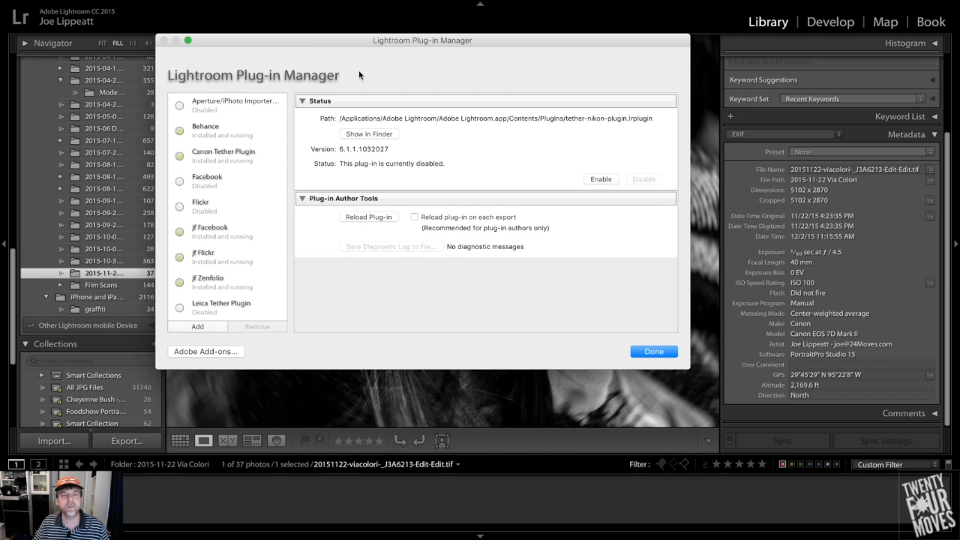
pyautogui.scroll(-2, 219, 293)
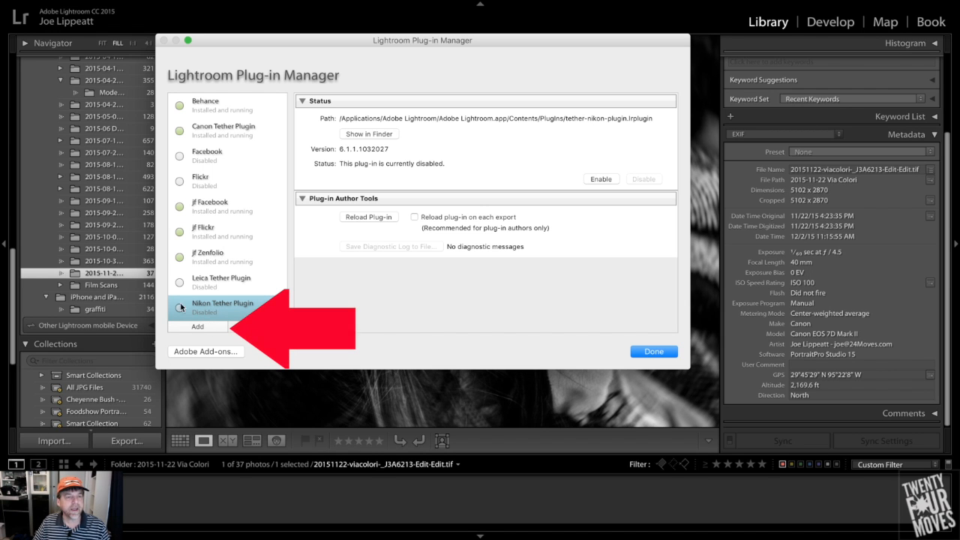
pyautogui.click(195, 326)
pyautogui.click(496, 150)
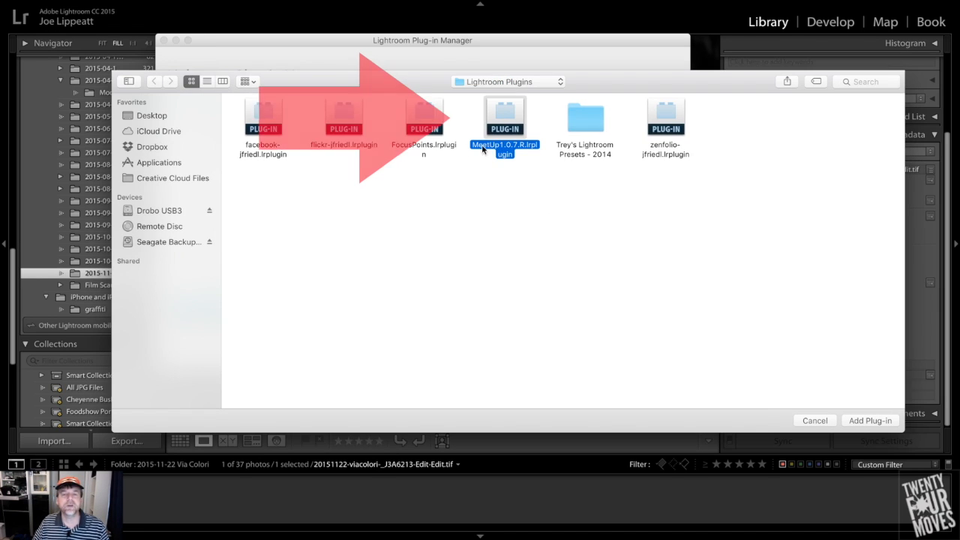
pyautogui.click(875, 422)
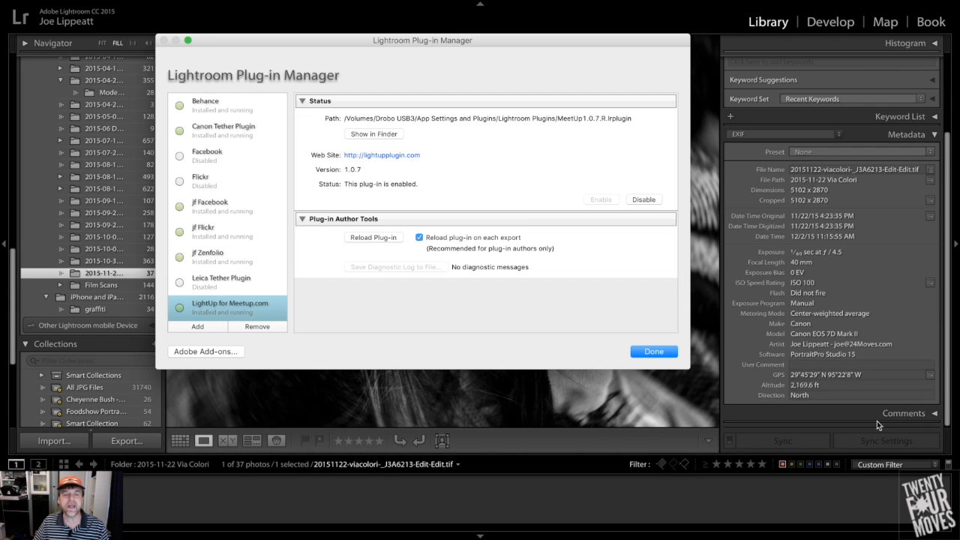
pyautogui.scroll(-1, 222, 287)
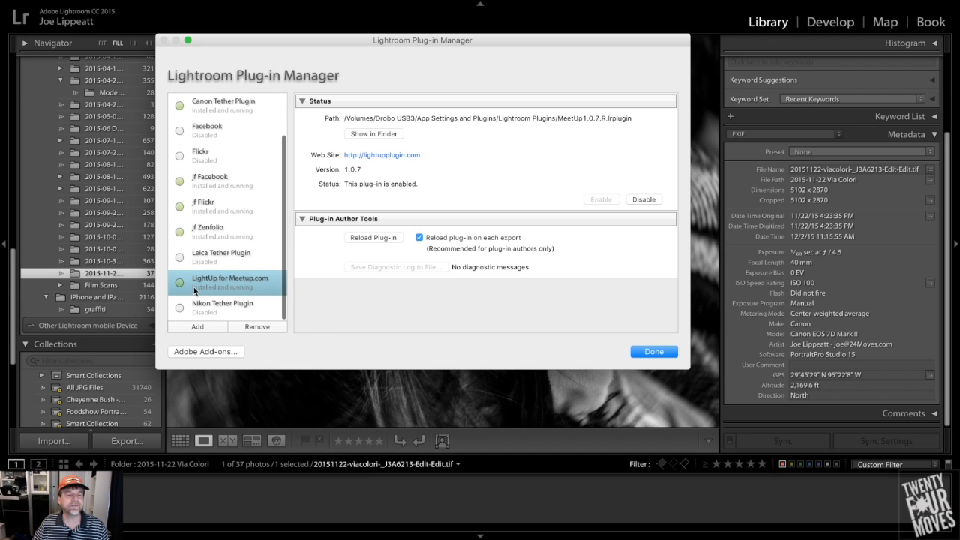
pyautogui.scroll(1, 275, 303)
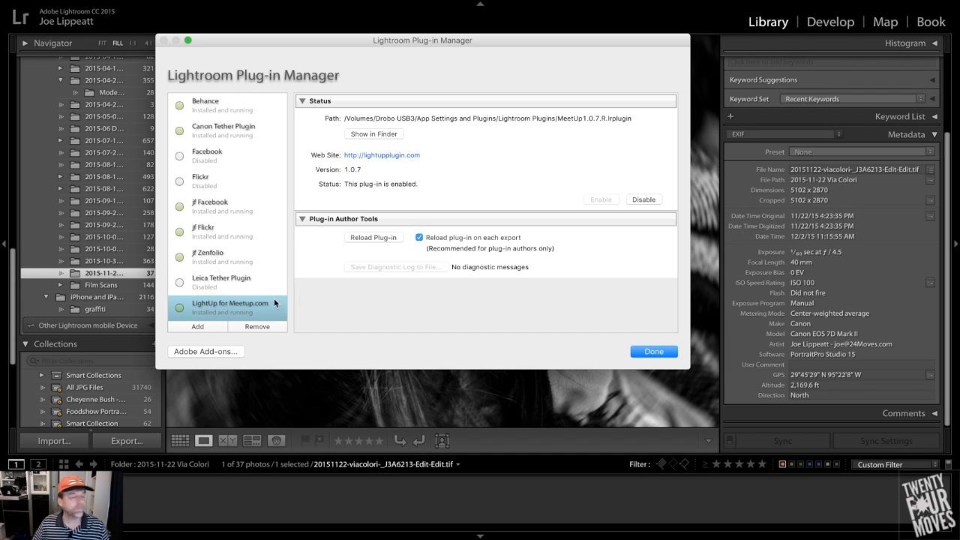
pyautogui.click(660, 353)
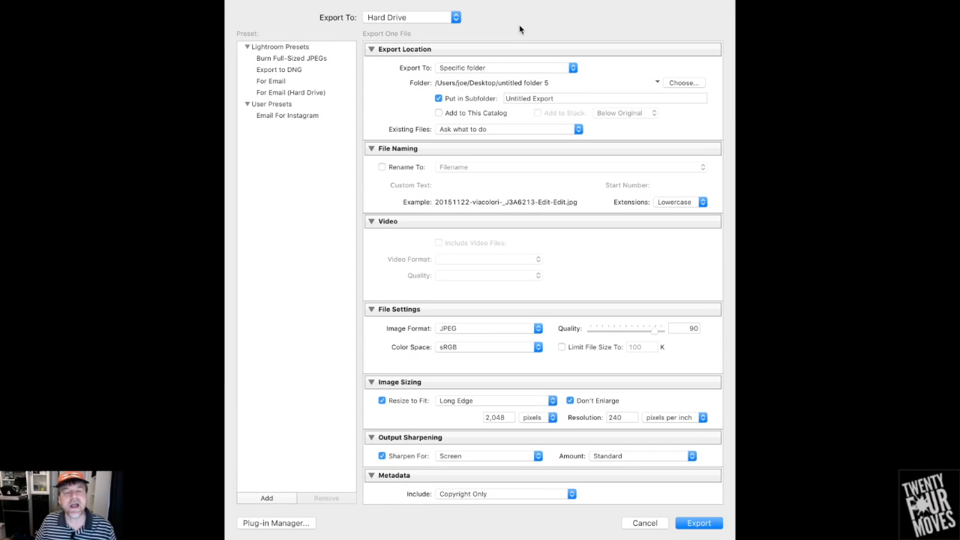
# Set the export destination to MeetUp Event Album and authorize LightUp for Lightroom to access the Meetup account
pyautogui.click(418, 18)
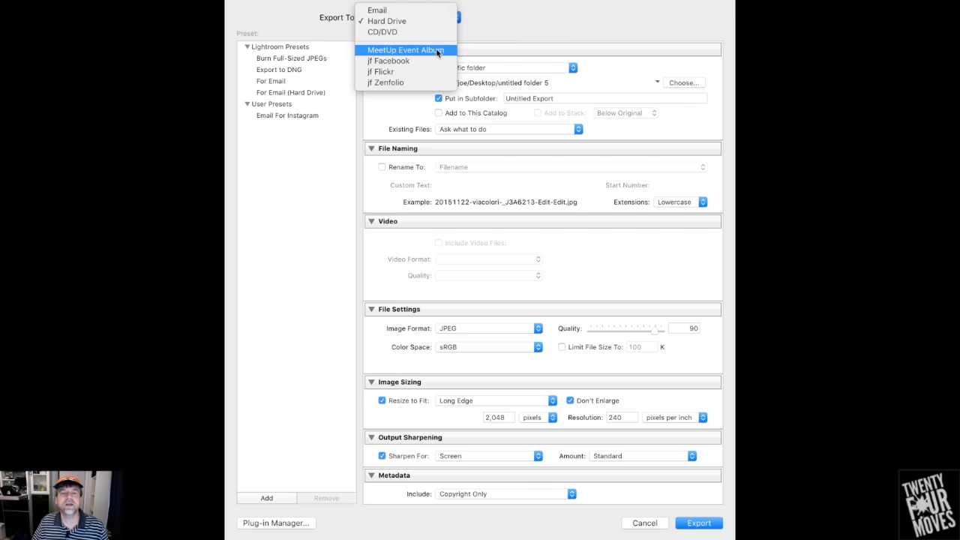
pyautogui.click(437, 50)
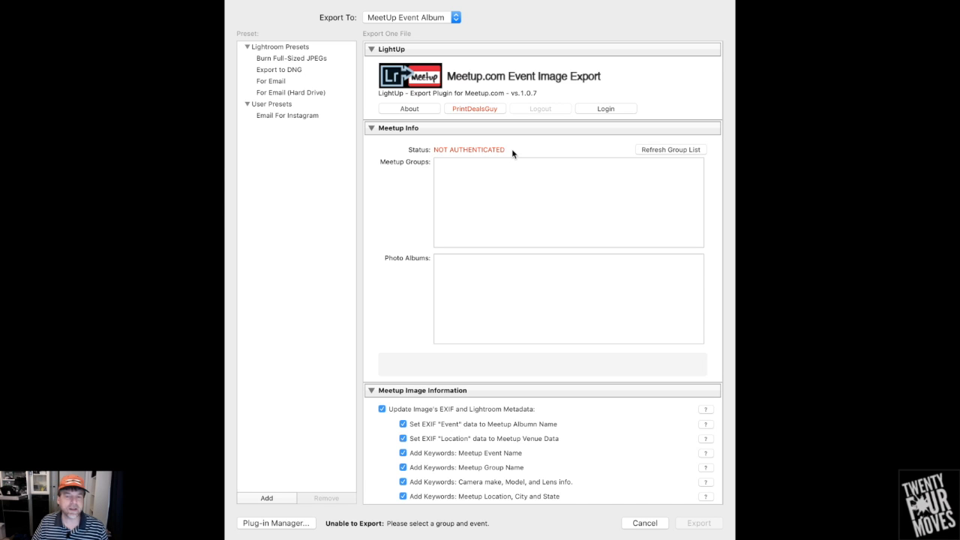
pyautogui.click(609, 110)
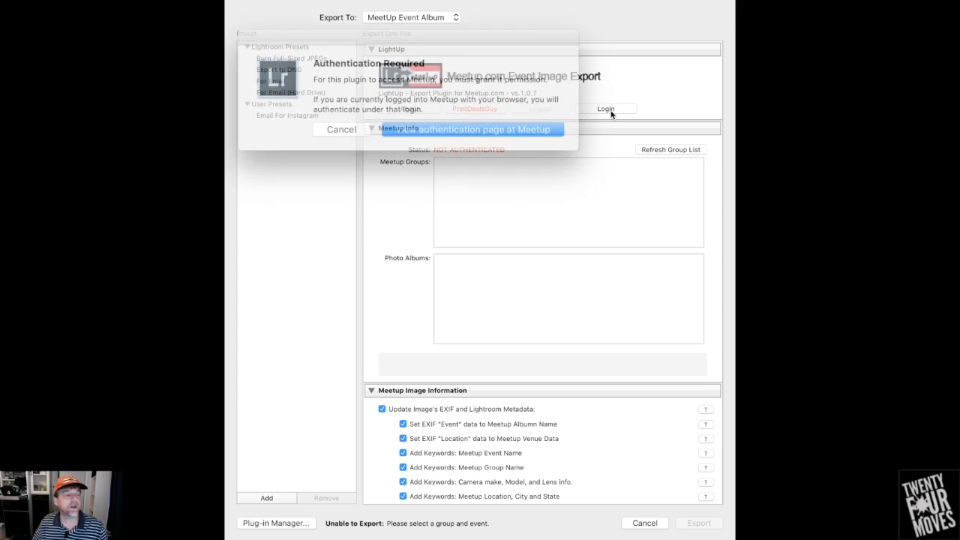
pyautogui.click(433, 126)
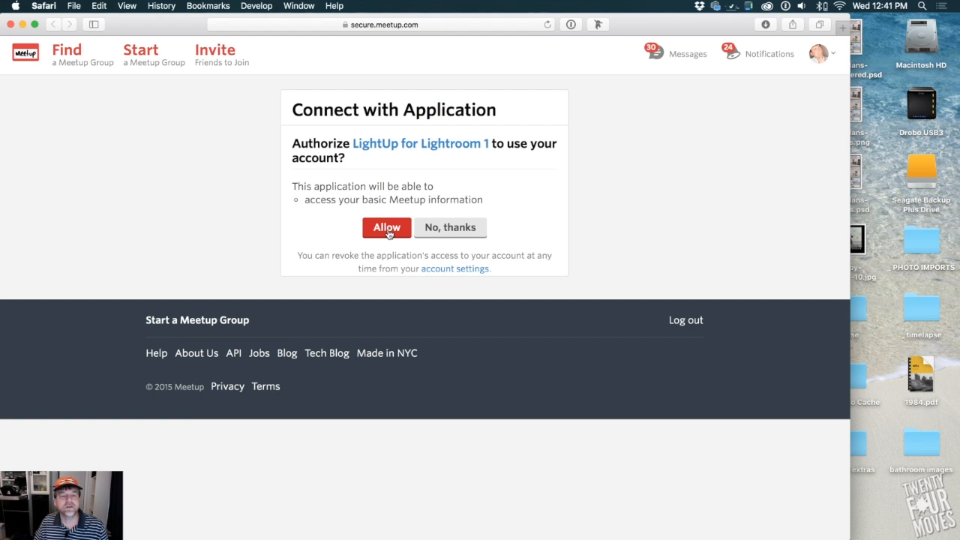
pyautogui.click(387, 227)
# Copy the access code from Meetup's approval page and close the browser window
pyautogui.rightClick(316, 209)
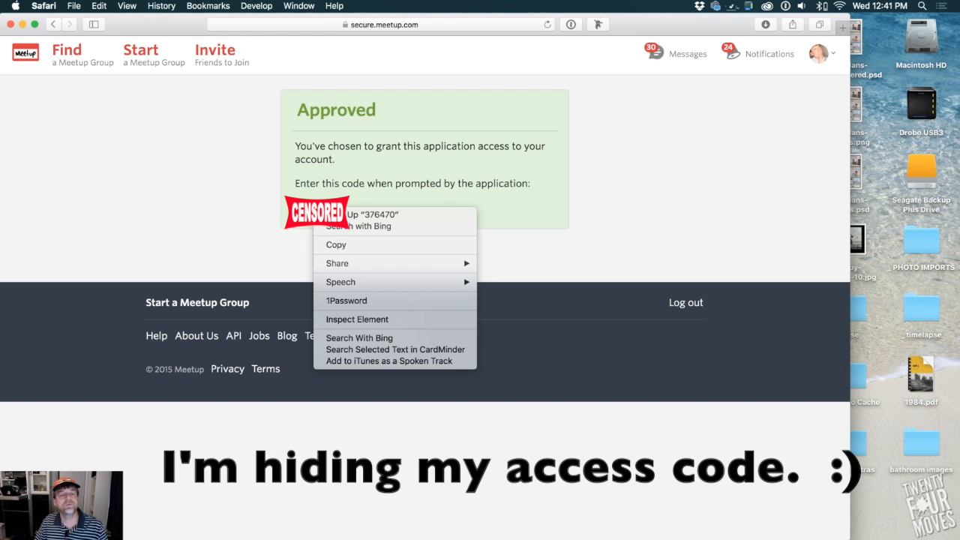
pyautogui.click(317, 206)
pyautogui.rightClick(320, 205)
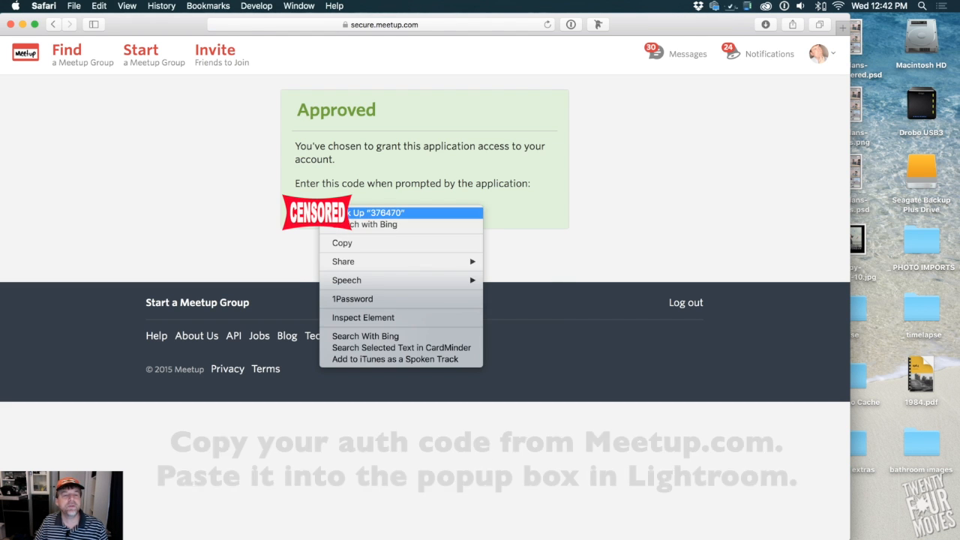
pyautogui.click(334, 244)
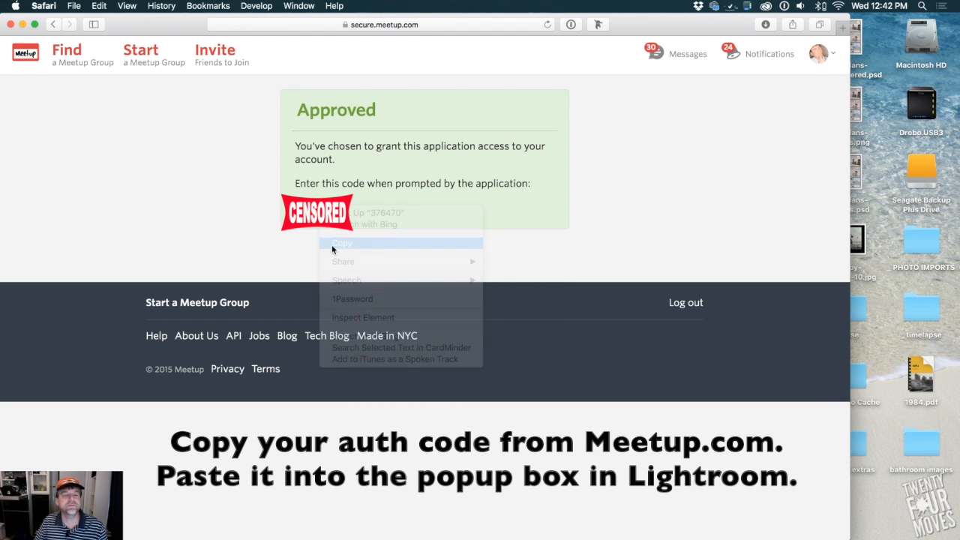
pyautogui.click(11, 25)
# Paste the copied code into Lightroom's Meetup Access Code field and submit it to complete the login
pyautogui.click(484, 124)
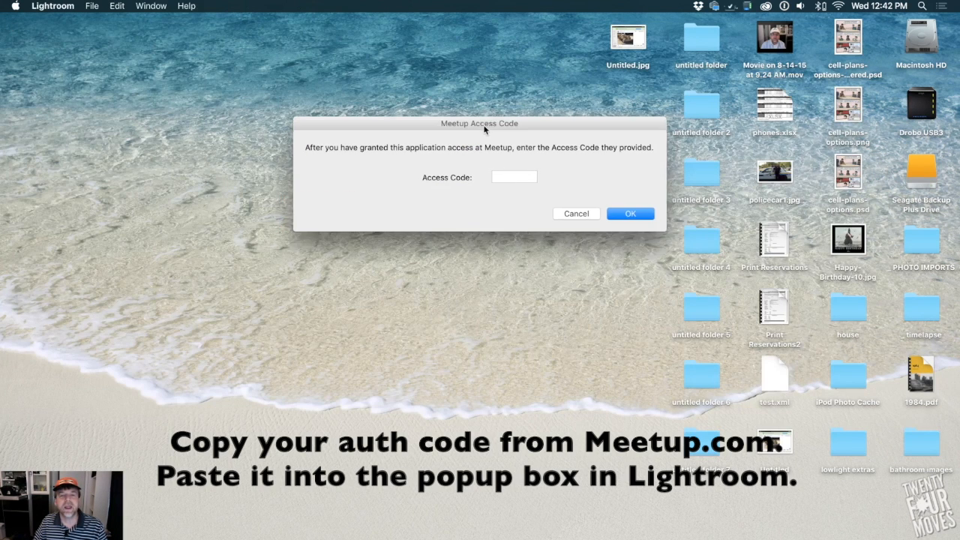
pyautogui.moveTo(517, 124); pyautogui.dragTo(427, 127)
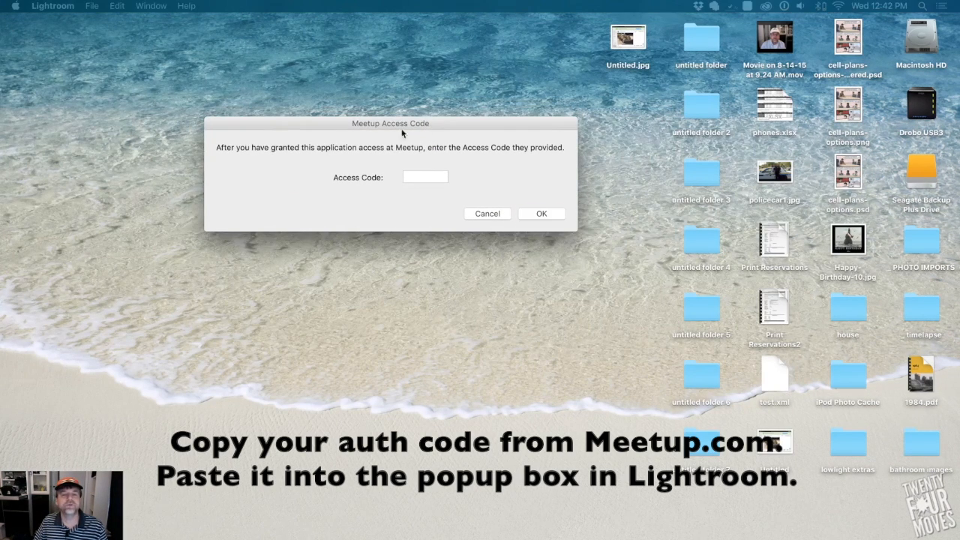
pyautogui.moveTo(368, 122); pyautogui.dragTo(285, 91)
pyautogui.press('super+v')
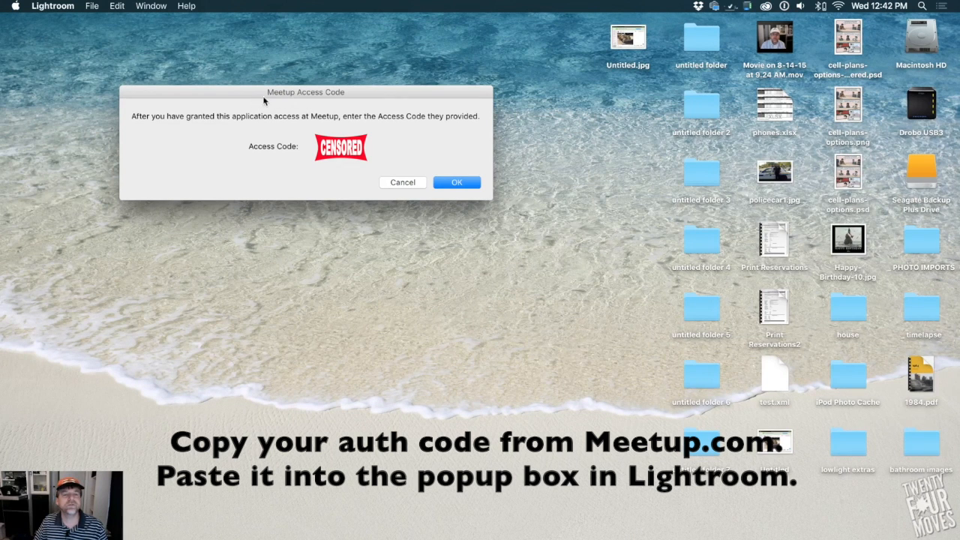
pyautogui.rightClick(341, 147)
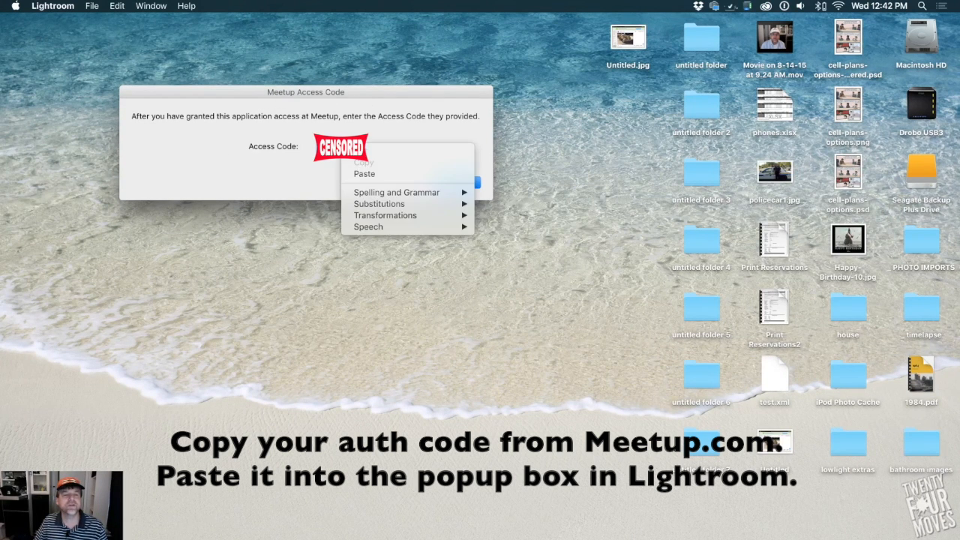
pyautogui.click(368, 174)
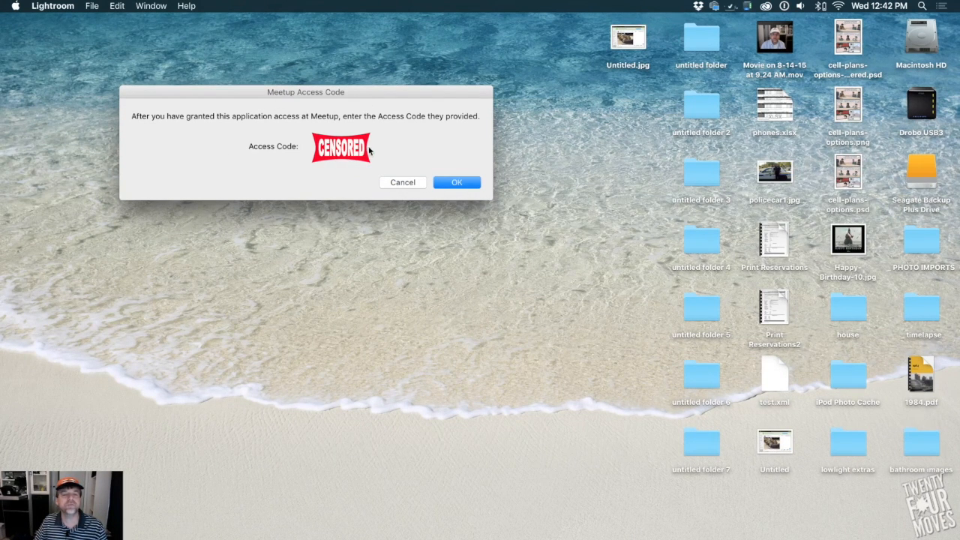
pyautogui.click(463, 183)
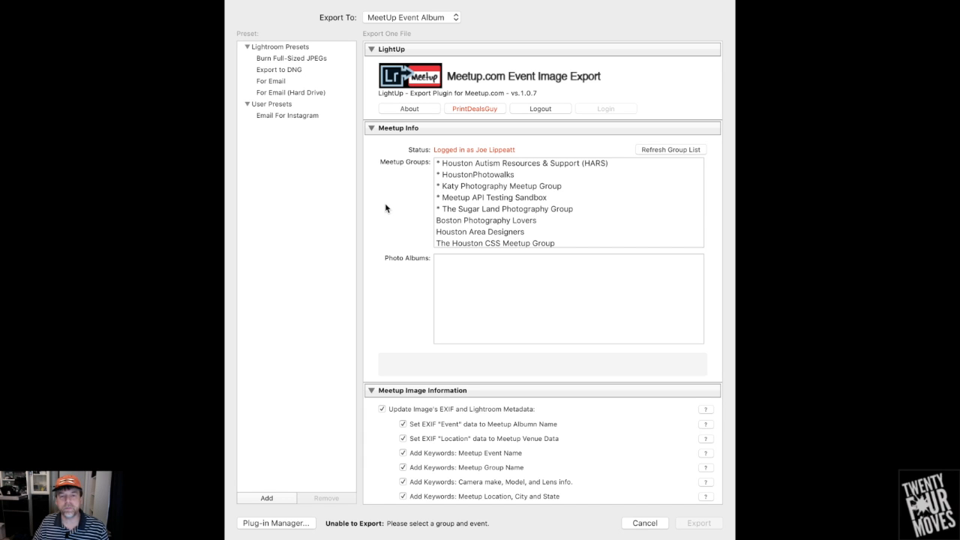
# Choose the HoustonPhotowalks group and its 11/22/15 Lensbaby Walk: Via Colori photo album as the export target
pyautogui.click(453, 180)
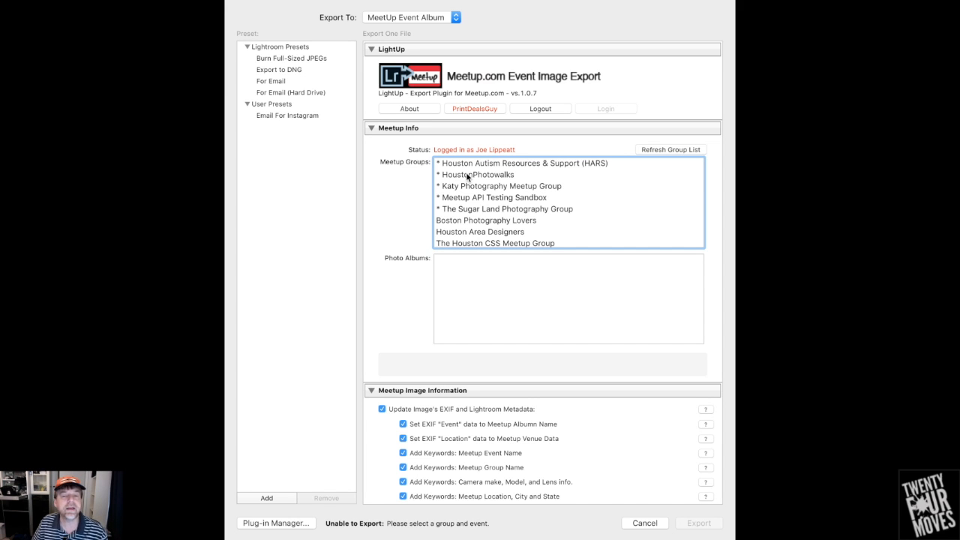
pyautogui.click(466, 175)
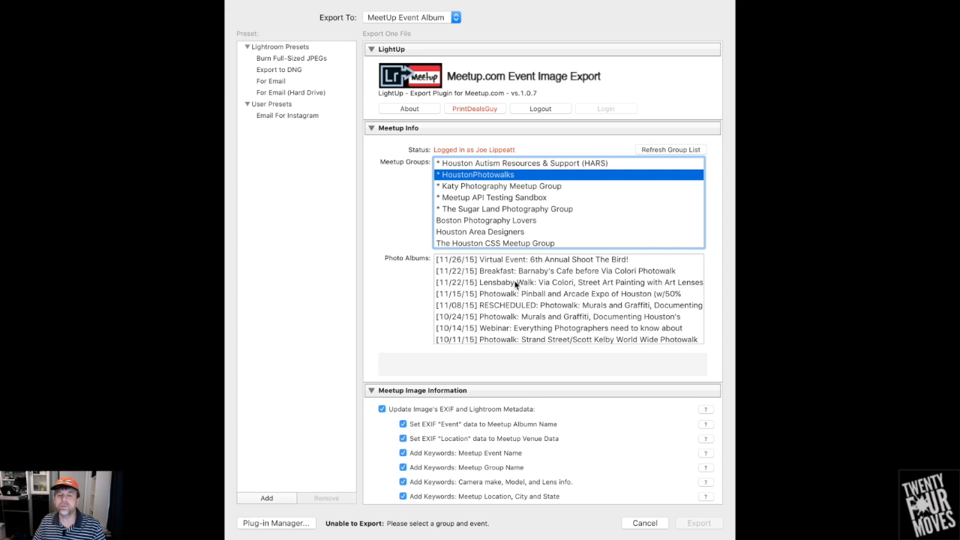
pyautogui.click(516, 283)
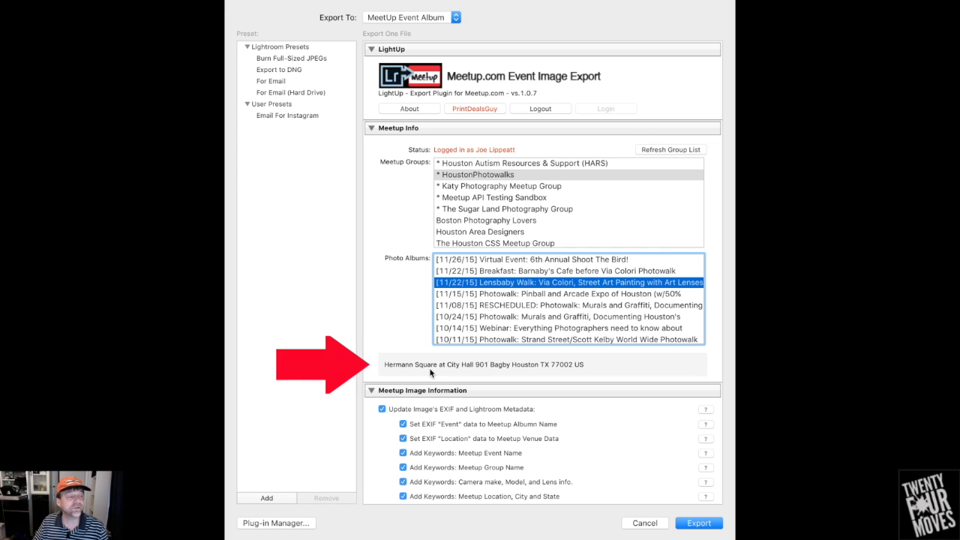
# Review the Meetup Image Information options for updating the image's metadata and adding EXIF information when posting
pyautogui.scroll(-2, 406, 343)
pyautogui.scroll(-4, 406, 343)
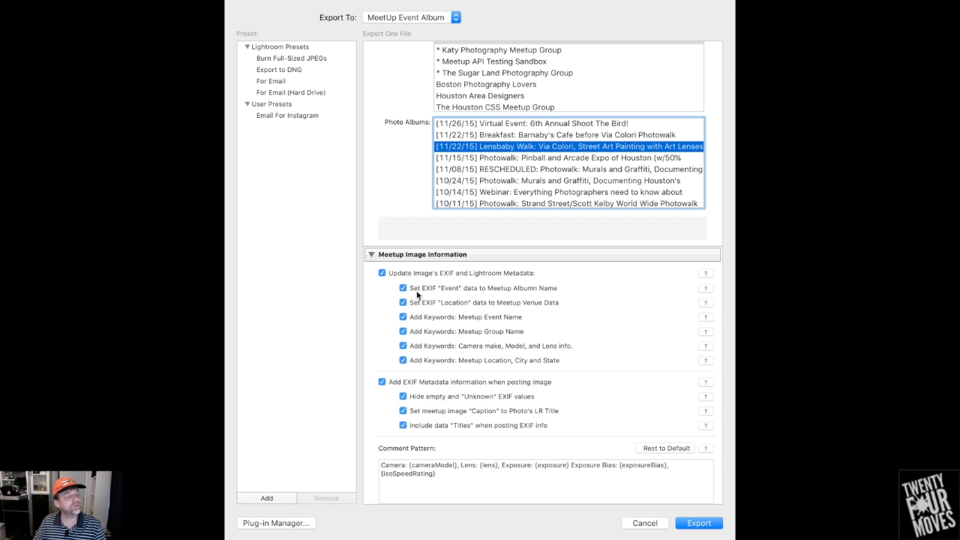
pyautogui.moveTo(417, 295)
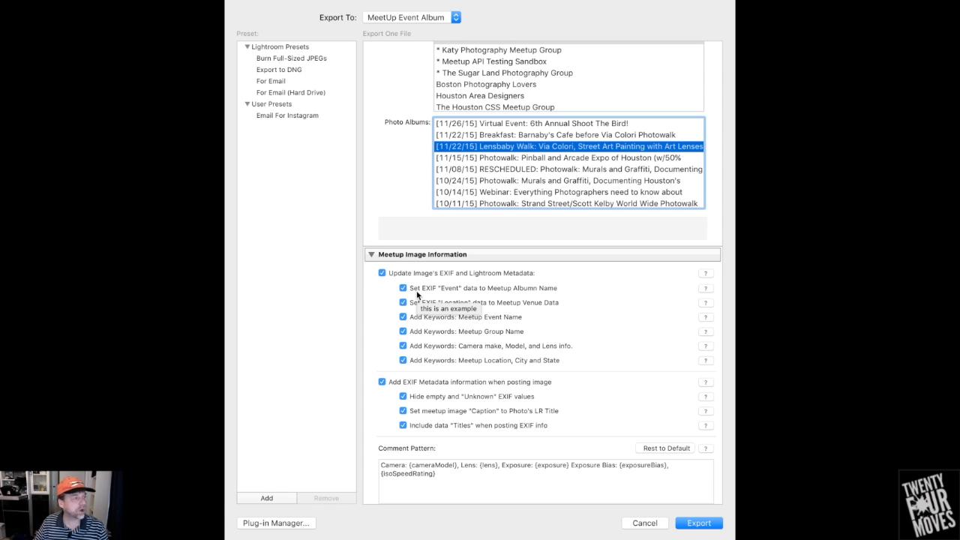
pyautogui.moveTo(451, 291)
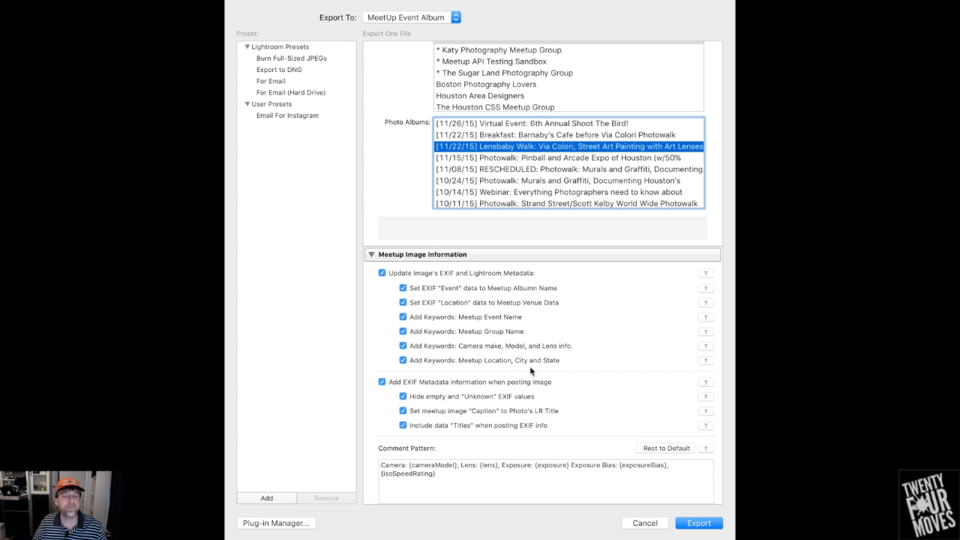
pyautogui.scroll(-1, 548, 368)
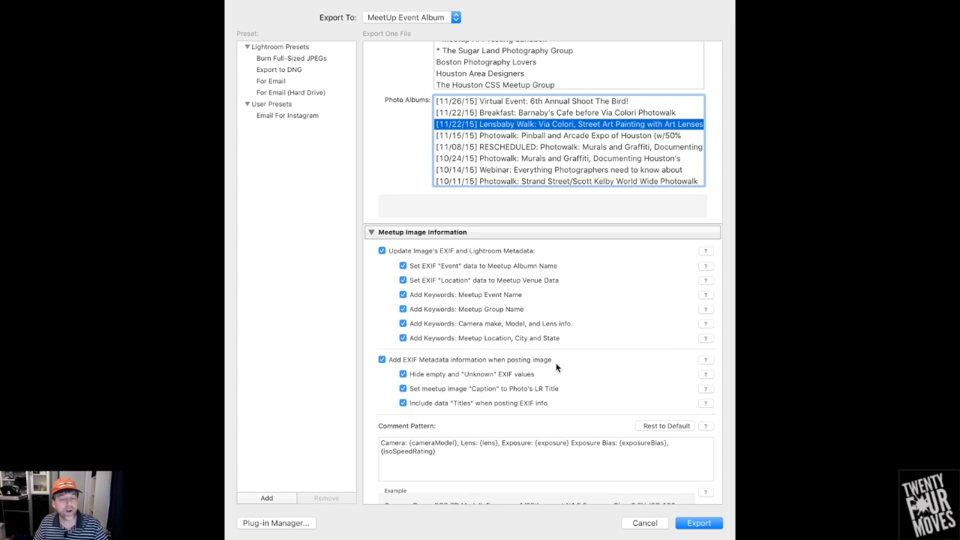
pyautogui.scroll(-3, 556, 367)
# Examine the {cameraModel} and {lens} tokens in the comment pattern and the available Camera Info and Advanced Info tokens
pyautogui.click(454, 403)
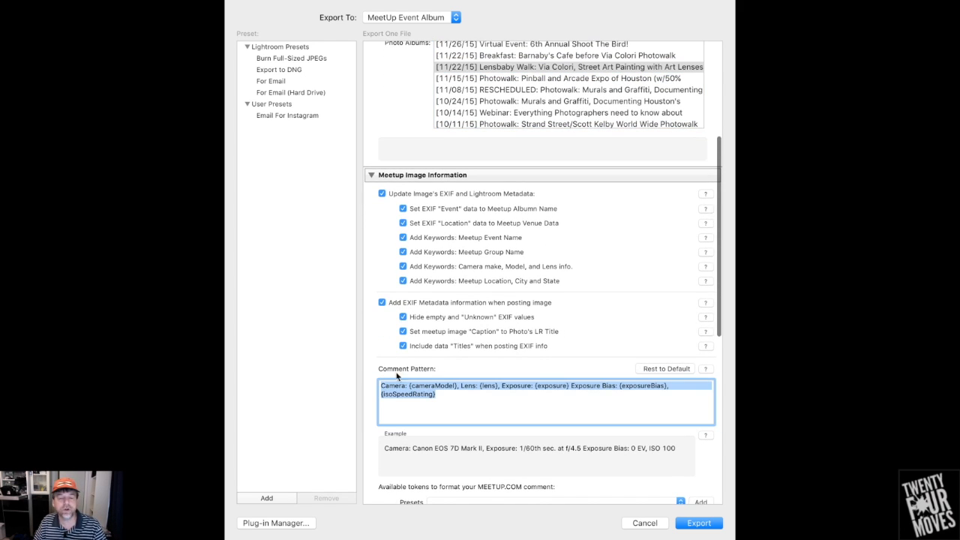
pyautogui.click(449, 397)
pyautogui.moveTo(412, 387); pyautogui.dragTo(455, 387)
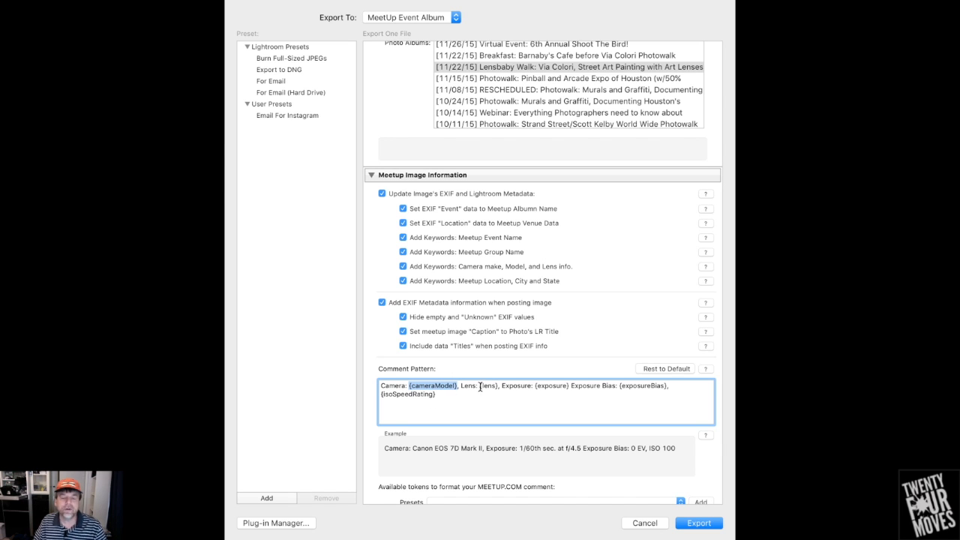
pyautogui.moveTo(480, 388); pyautogui.dragTo(495, 387)
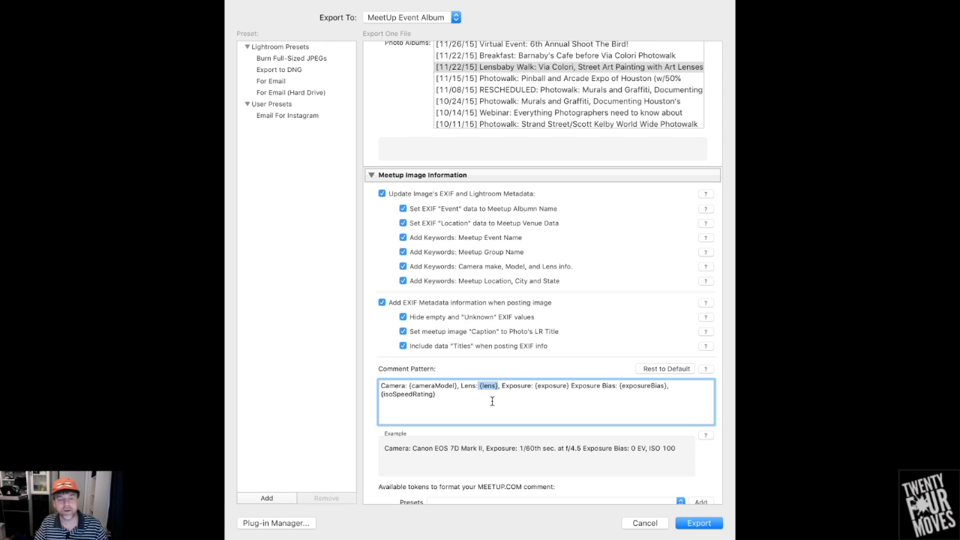
pyautogui.scroll(-4, 492, 401)
pyautogui.click(448, 363)
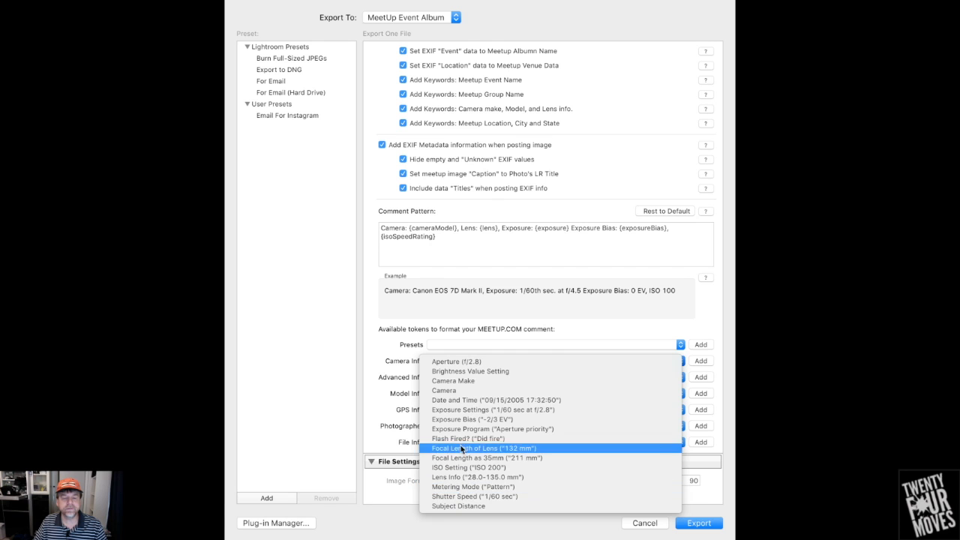
pyautogui.click(451, 361)
pyautogui.click(469, 379)
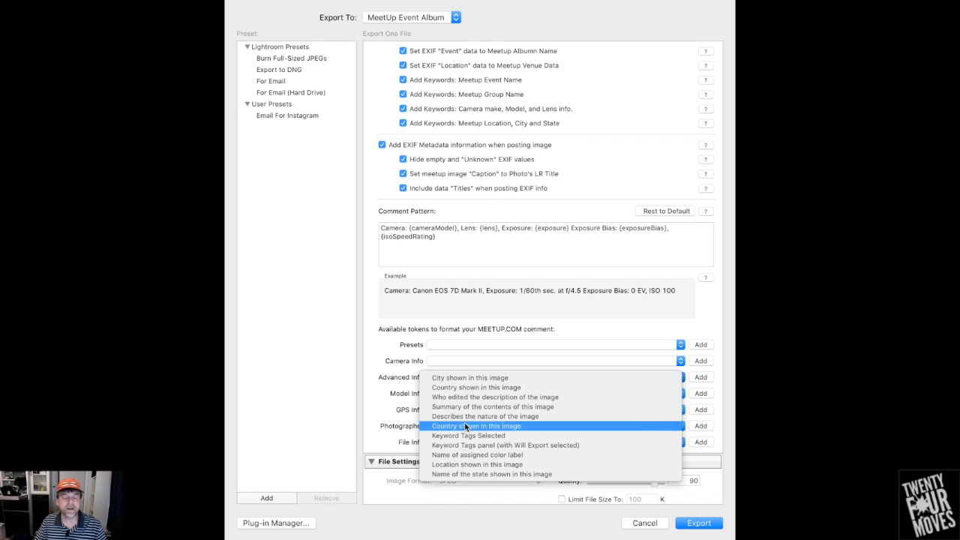
pyautogui.click(396, 442)
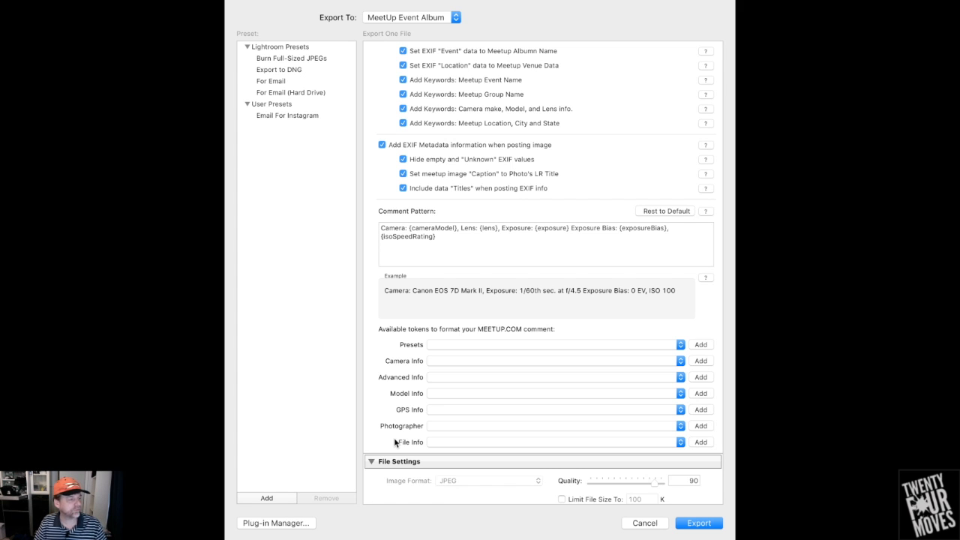
# Clear the comment pattern and insert the Image Exposure Info token preset
pyautogui.click(454, 249)
pyautogui.press('super+a')
pyautogui.press('BackSpace')
pyautogui.click(418, 291)
pyautogui.click(454, 348)
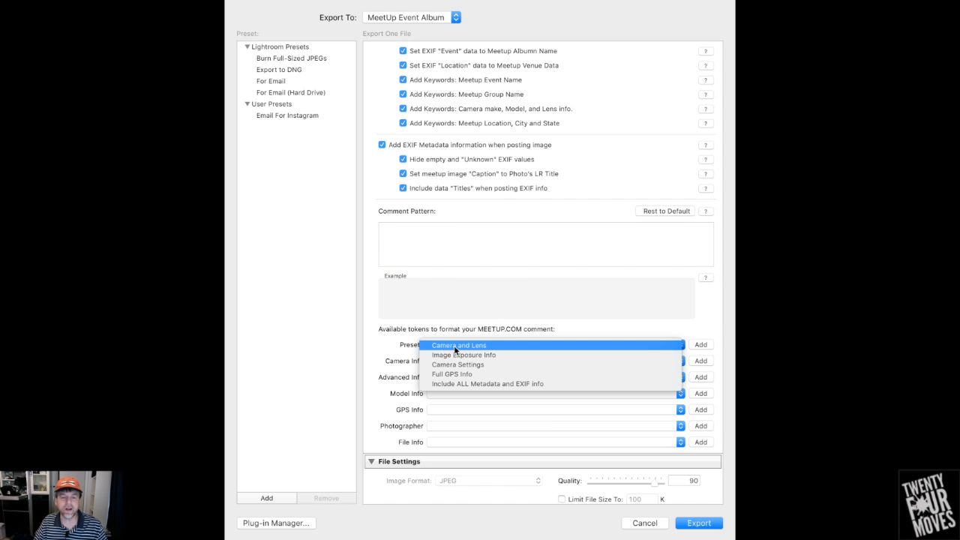
pyautogui.click(463, 354)
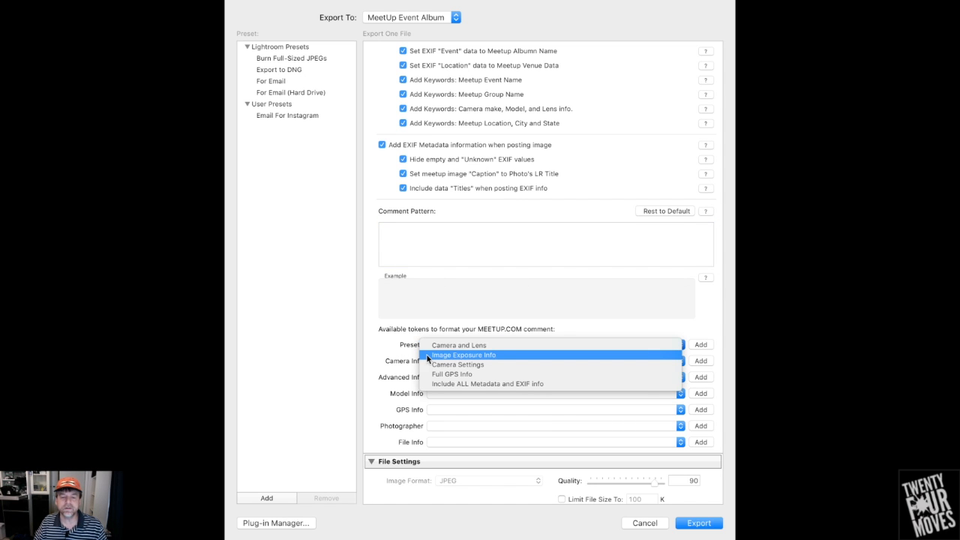
pyautogui.click(700, 345)
pyautogui.click(629, 230)
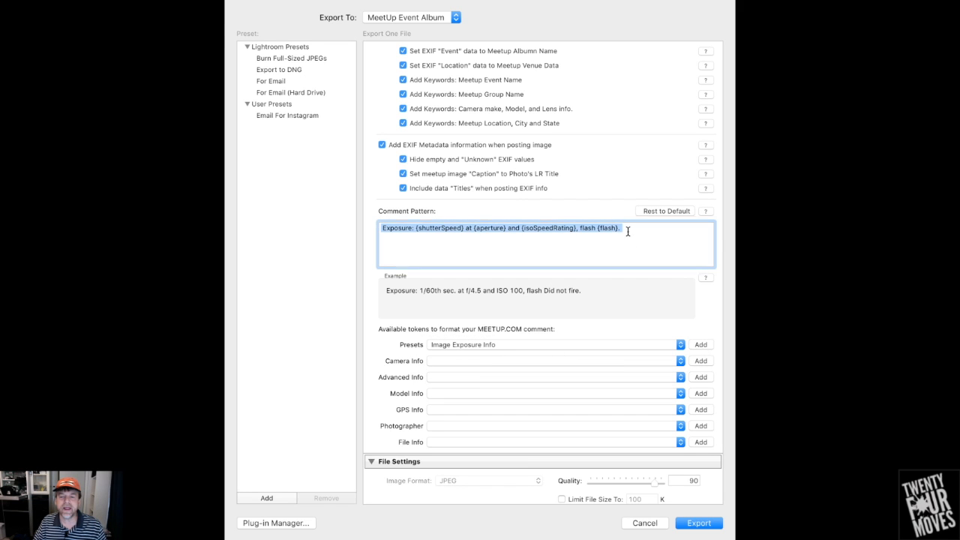
# Add the Camera Settings and Camera and Lens presets to the comment pattern, keeping the hiding of empty and "Unknown" EXIF values enabled
pyautogui.click(388, 298)
pyautogui.click(449, 346)
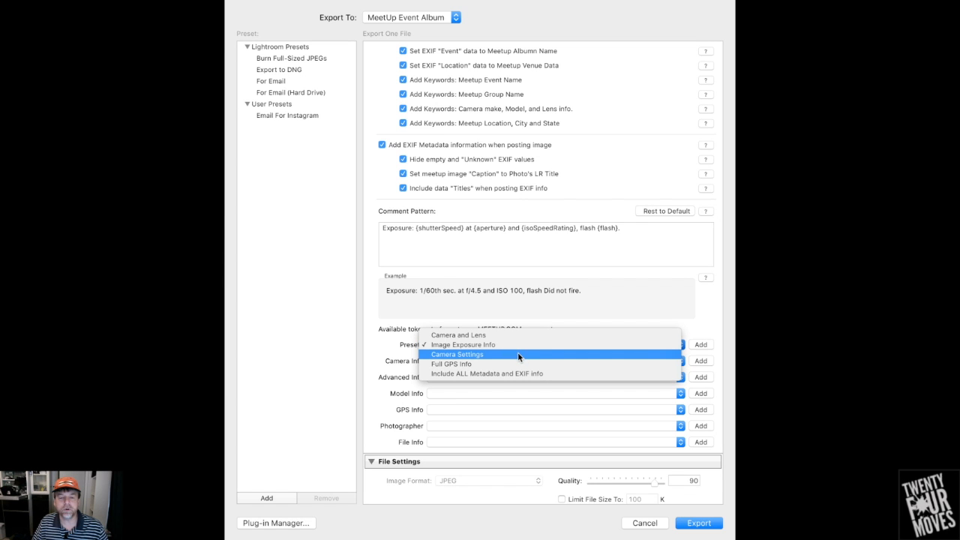
pyautogui.click(518, 354)
pyautogui.click(701, 345)
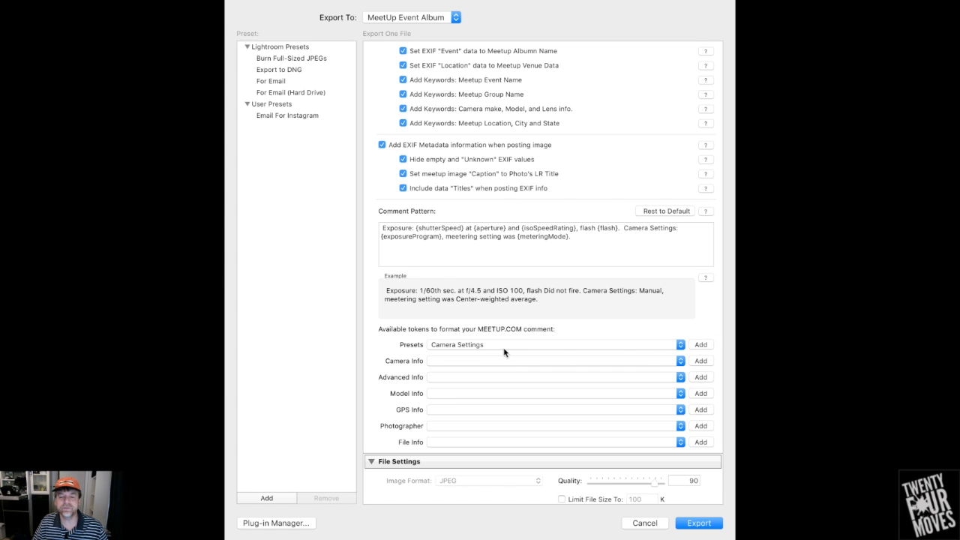
pyautogui.click(459, 346)
pyautogui.click(477, 325)
pyautogui.click(701, 346)
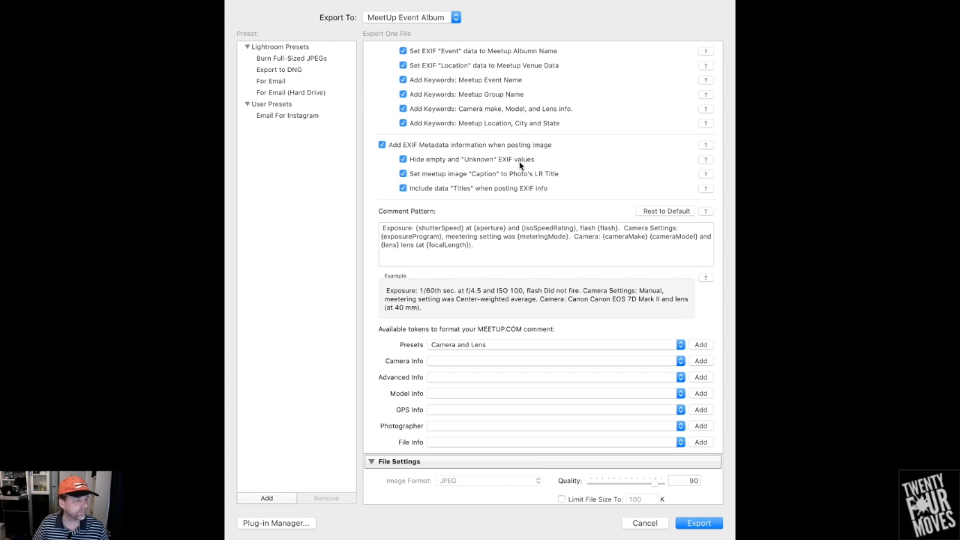
pyautogui.click(402, 160)
pyautogui.click(402, 160)
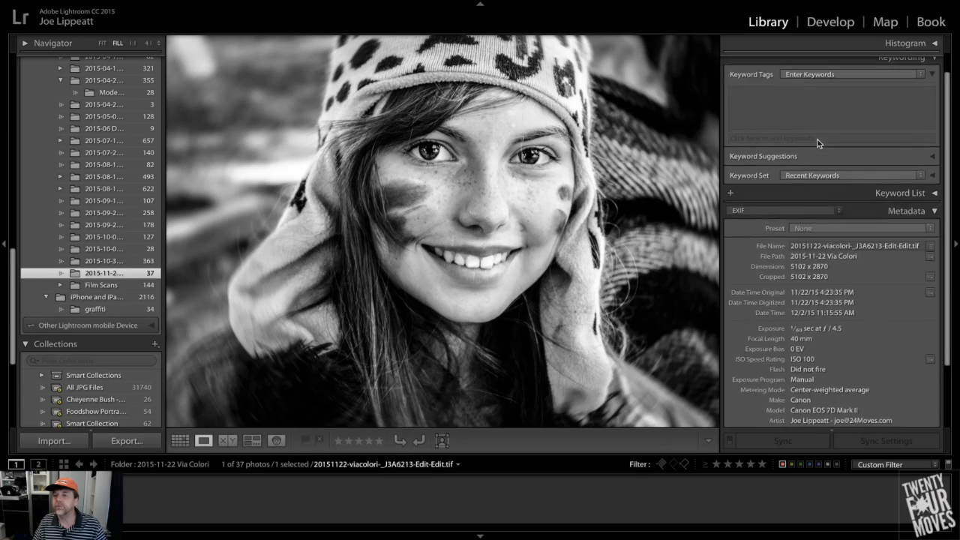
# Check the photo's keyword tags in the Library and switch its metadata view to MeetUp.com Export Plugin
pyautogui.scroll(1, 817, 139)
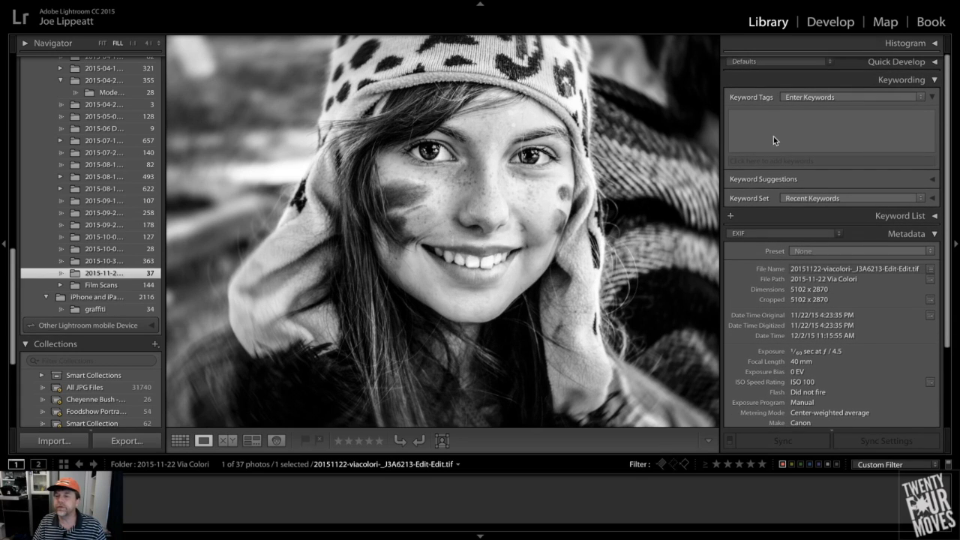
pyautogui.click(833, 130)
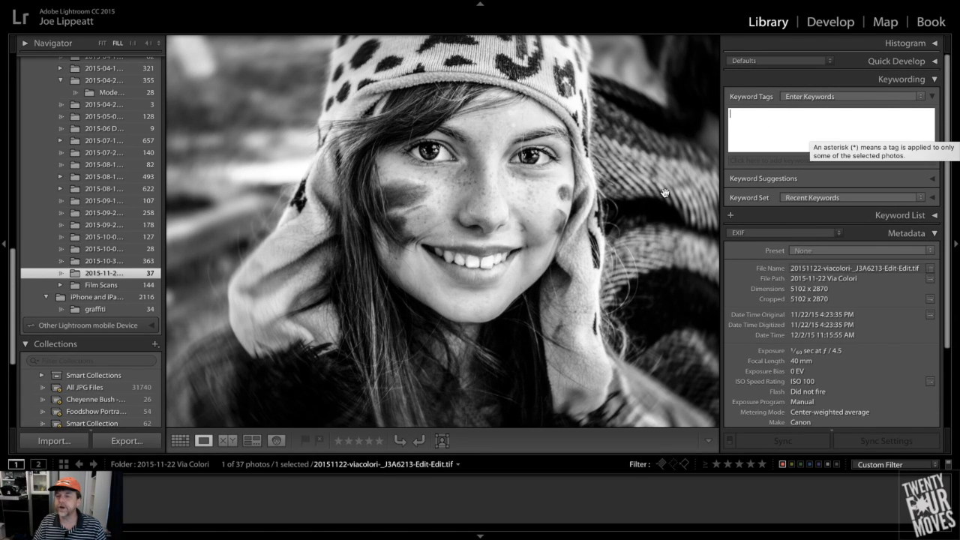
pyautogui.click(756, 233)
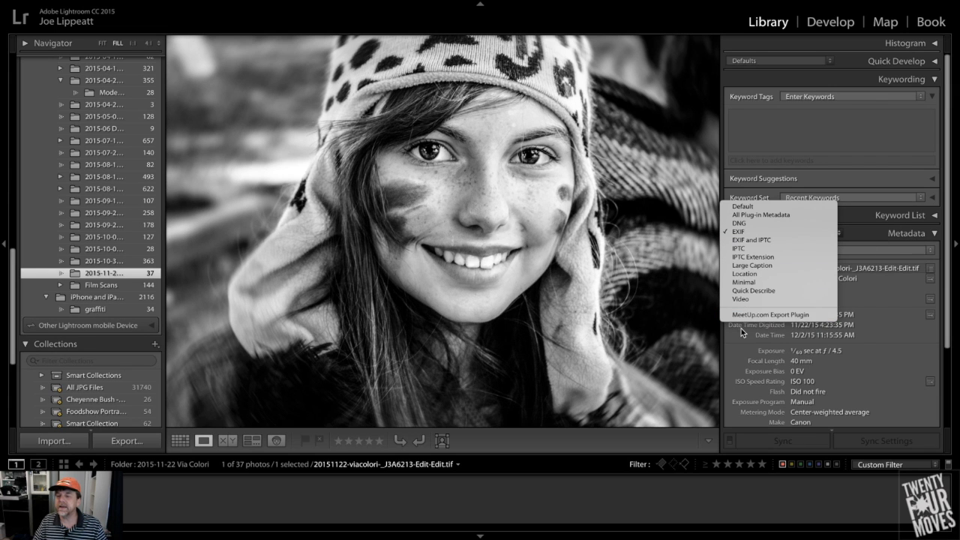
pyautogui.click(765, 314)
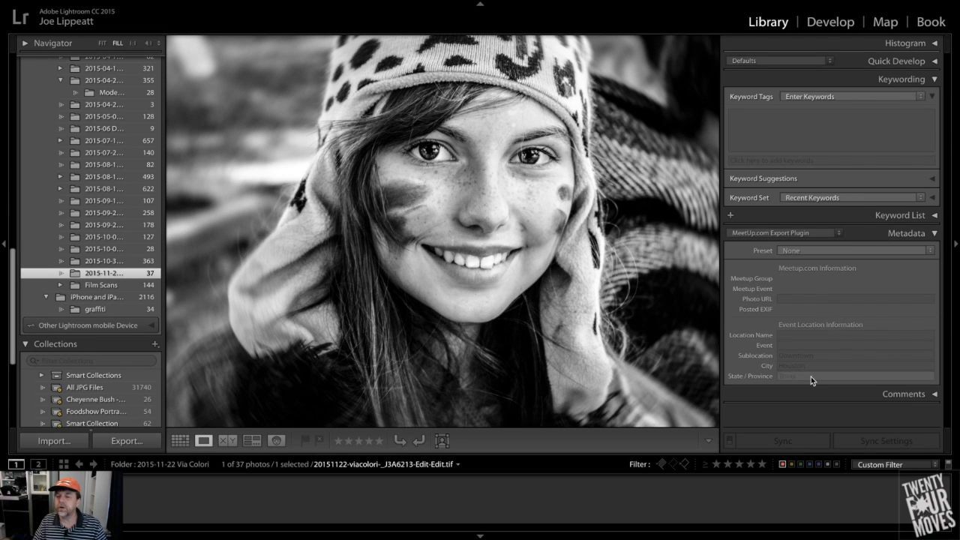
# Open the export settings for the photo and choose HoustonPhotowalks with its 11/22/15 Lensbaby Walk: Via Colori album
pyautogui.rightClick(339, 147)
pyautogui.moveTo(368, 433)
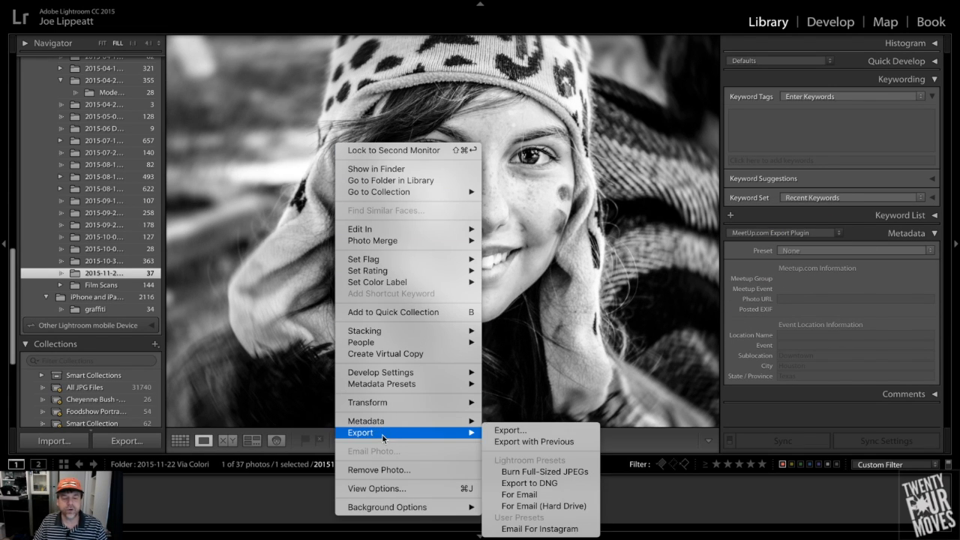
pyautogui.click(497, 432)
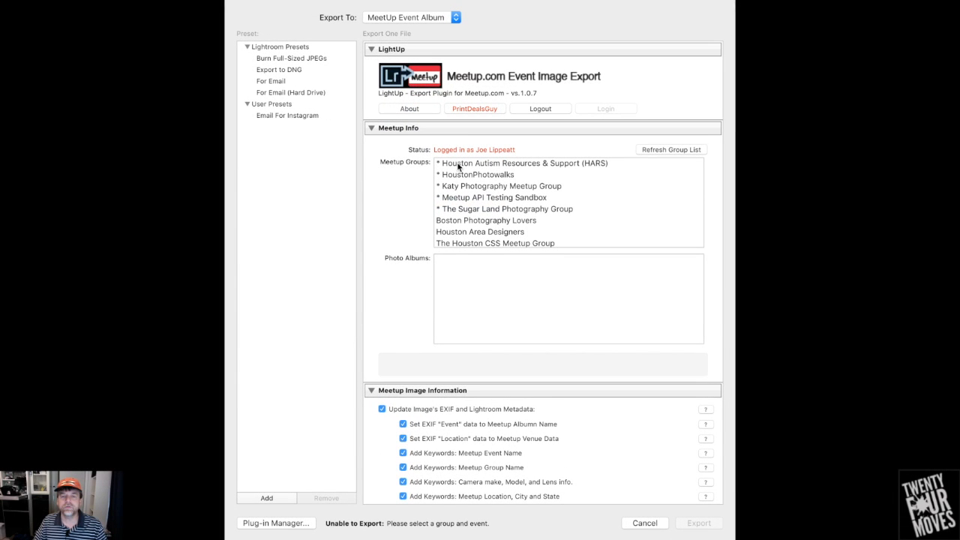
pyautogui.click(459, 174)
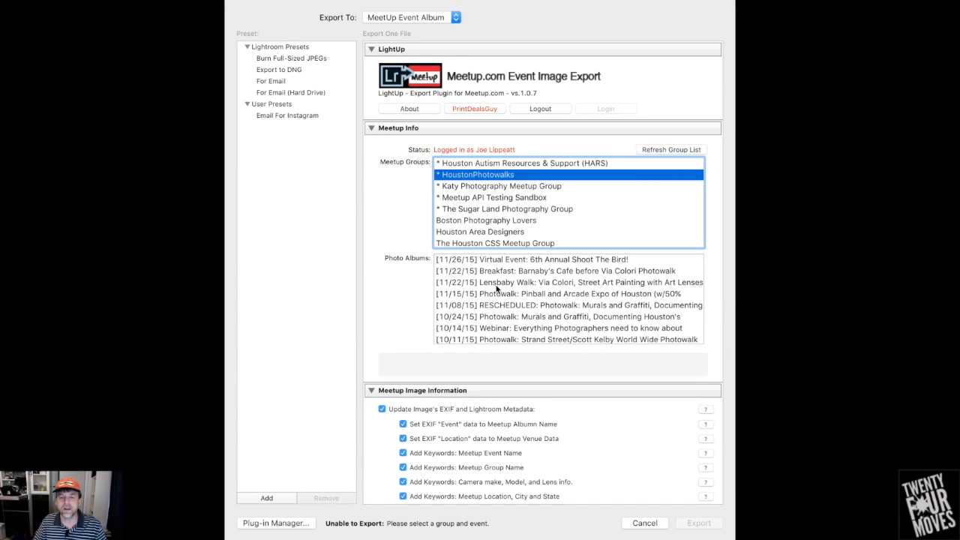
pyautogui.click(448, 284)
# Look over the remaining export options and export the photo to the chosen Meetup album
pyautogui.scroll(-5, 375, 322)
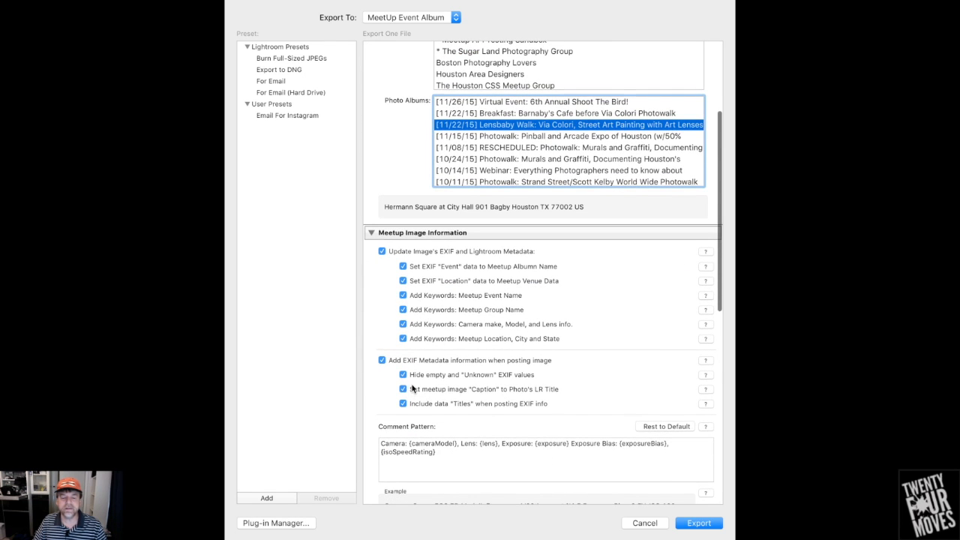
pyautogui.scroll(-5, 412, 387)
pyautogui.scroll(-8, 412, 388)
pyautogui.click(699, 523)
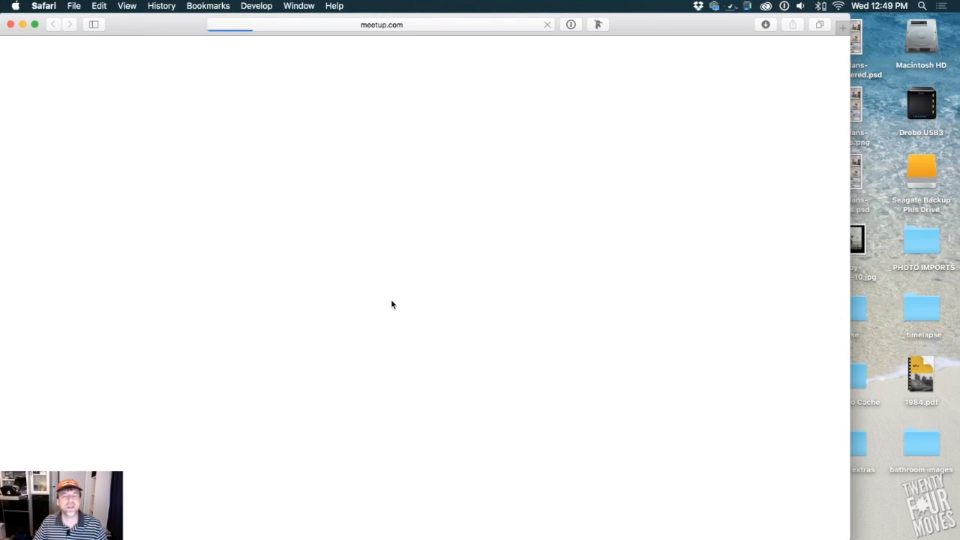
# Examine the uploaded photo on its Meetup album page and the posted comment containing the EXIF information
pyautogui.scroll(-4, 97, 323)
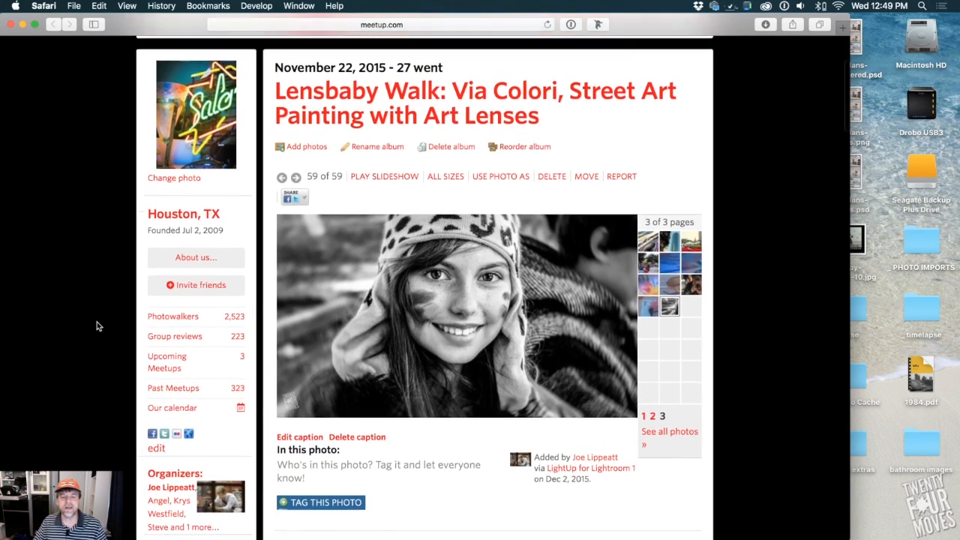
pyautogui.scroll(-2, 97, 326)
pyautogui.scroll(-2, 96, 326)
pyautogui.scroll(2, 96, 325)
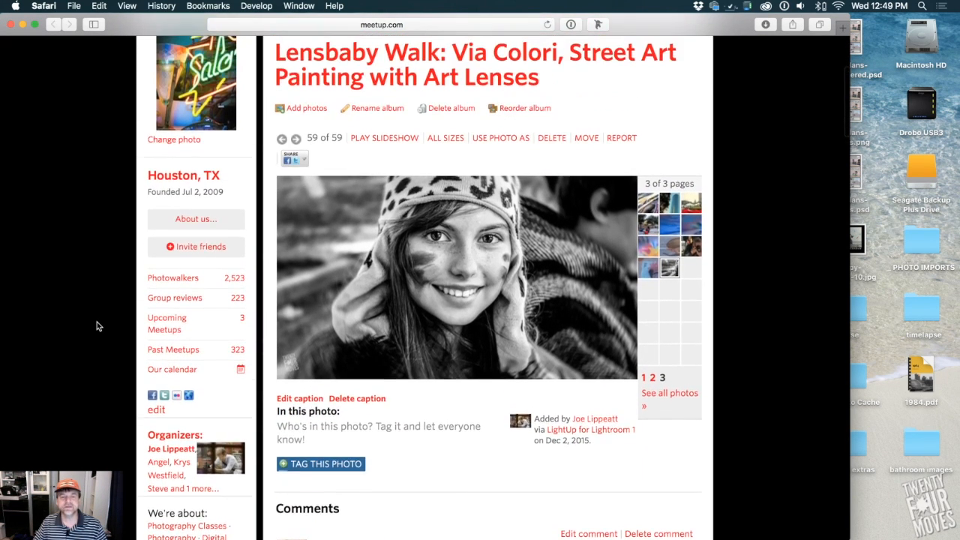
pyautogui.scroll(-4, 96, 325)
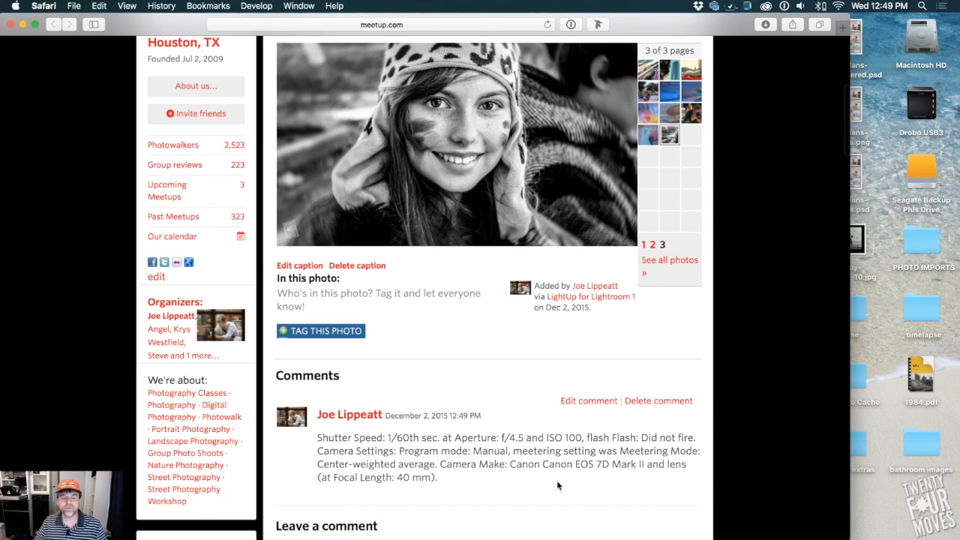
pyautogui.scroll(-2, 556, 485)
pyautogui.scroll(3, 557, 486)
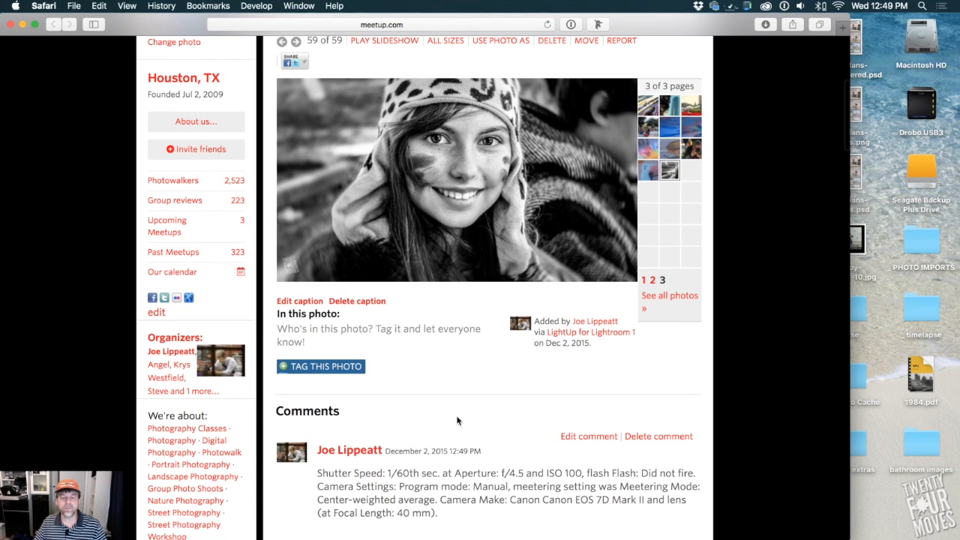
pyautogui.scroll(2, 474, 471)
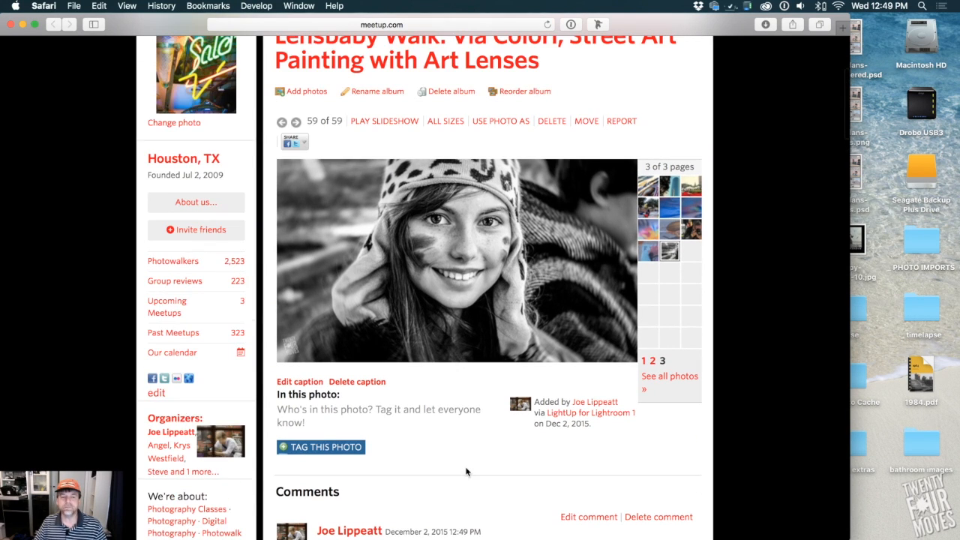
pyautogui.scroll(-3, 466, 471)
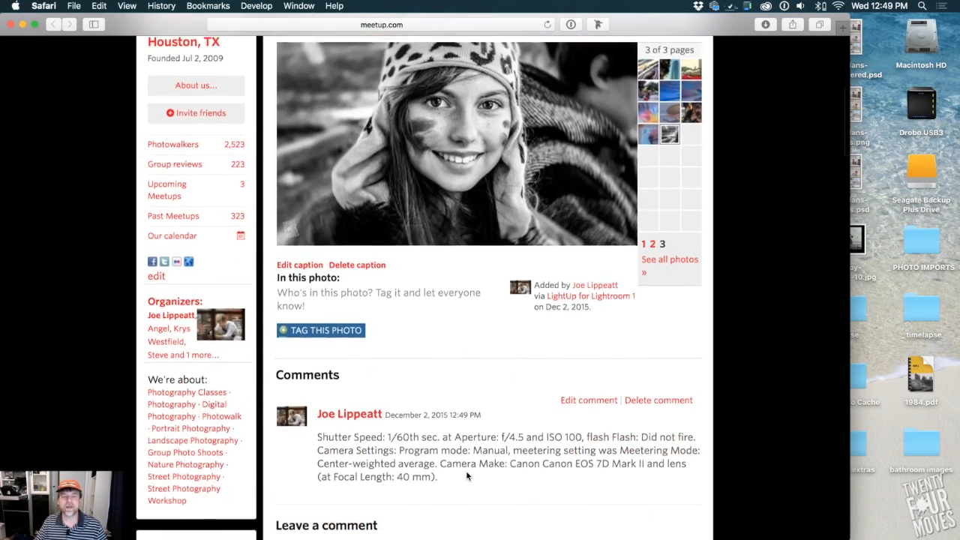
pyautogui.scroll(10, 466, 471)
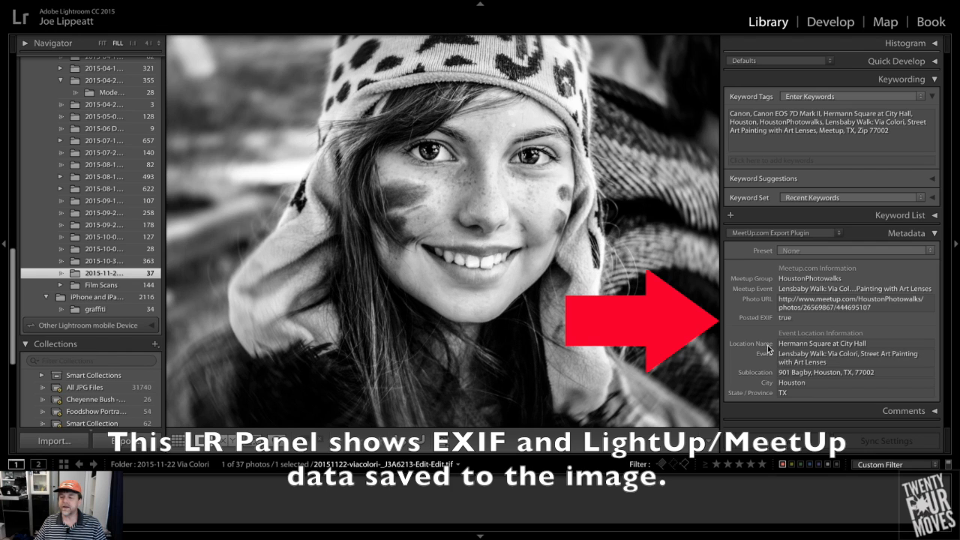
# Inspect the Sublocation, City and Event fields in the photo's MeetUp.com Export Plugin metadata in Lightroom
pyautogui.click(836, 375)
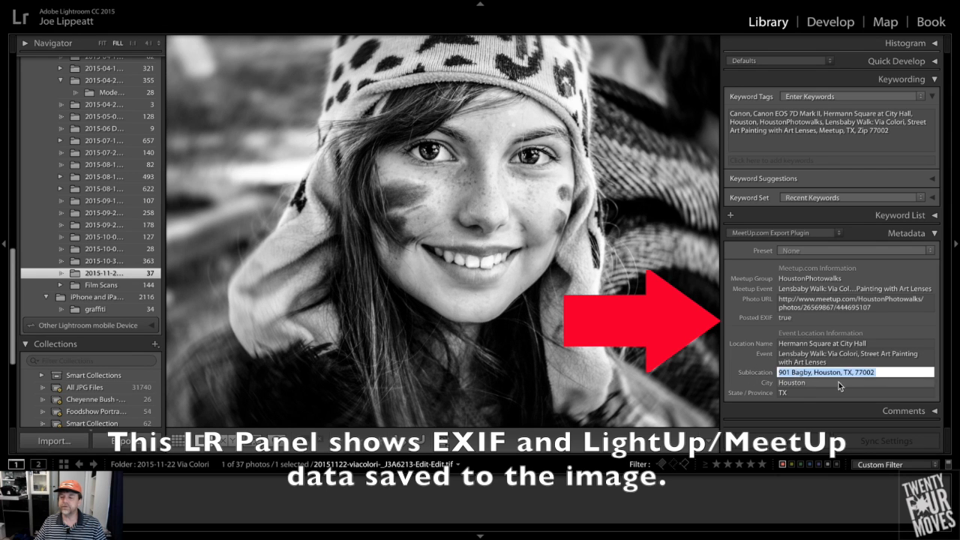
pyautogui.click(839, 383)
pyautogui.click(803, 354)
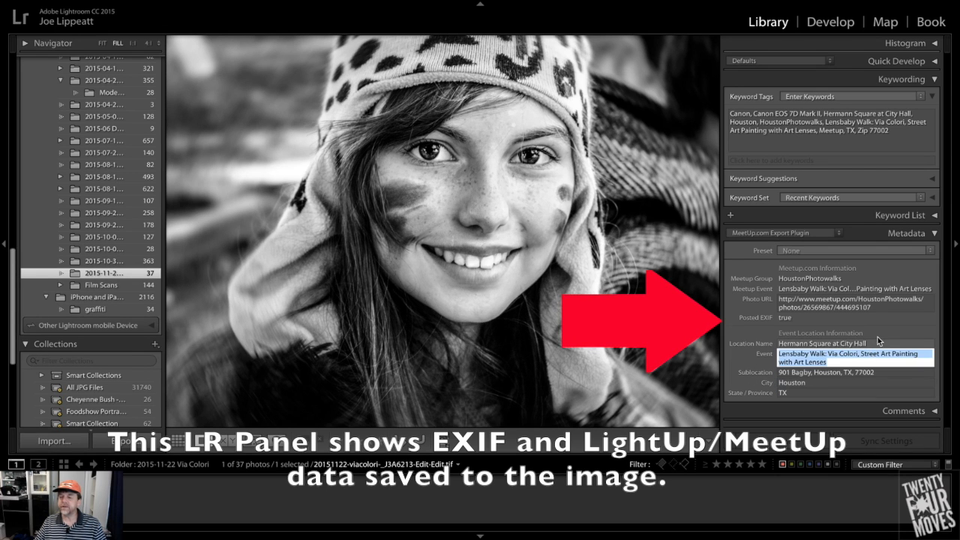
# Inspect the photo's saved Meetup event and location metadata and its automatically added keyword tags
pyautogui.click(877, 342)
pyautogui.click(748, 353)
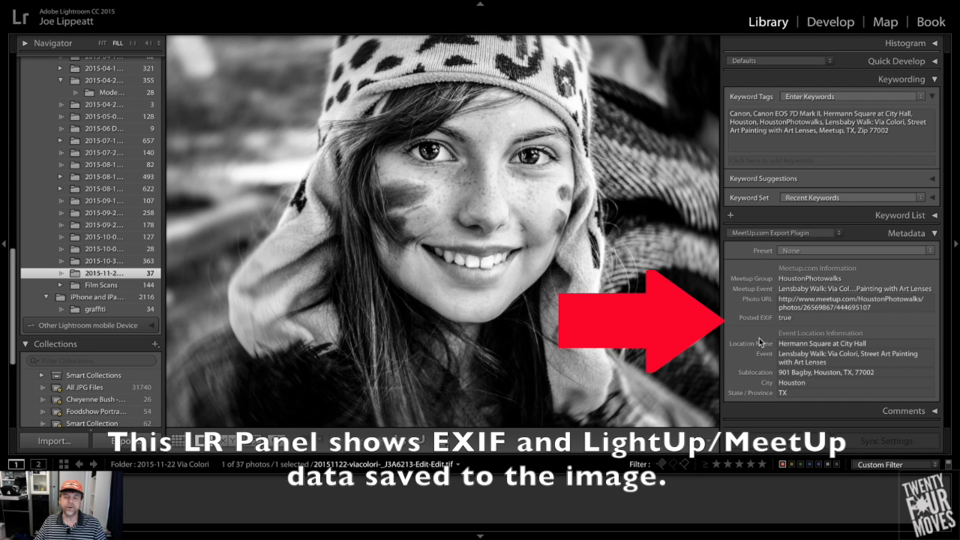
pyautogui.click(757, 135)
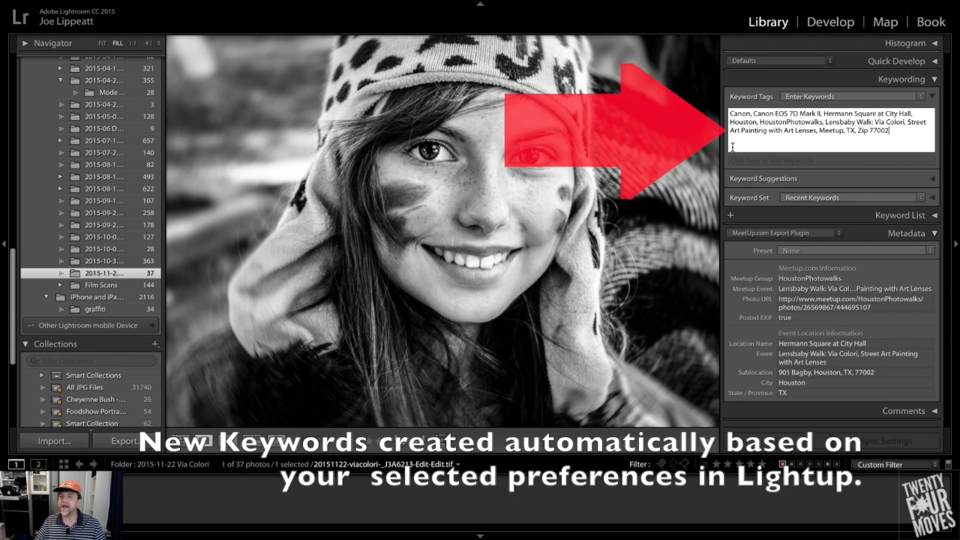
pyautogui.click(302, 175)
pyautogui.click(330, 167)
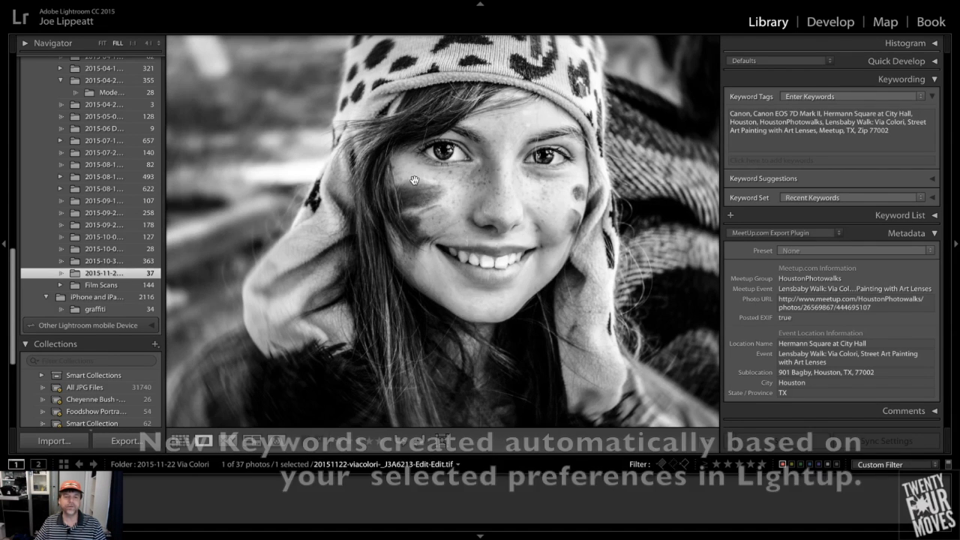
# Open the export settings for the photo and set the export destination to jf Flickr
pyautogui.rightClick(412, 167)
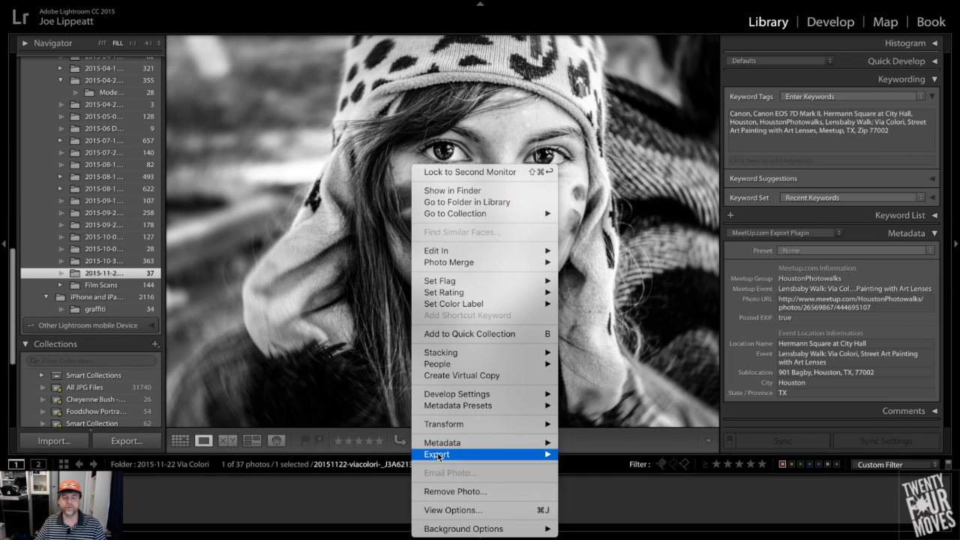
pyautogui.moveTo(450, 454)
pyautogui.click(602, 431)
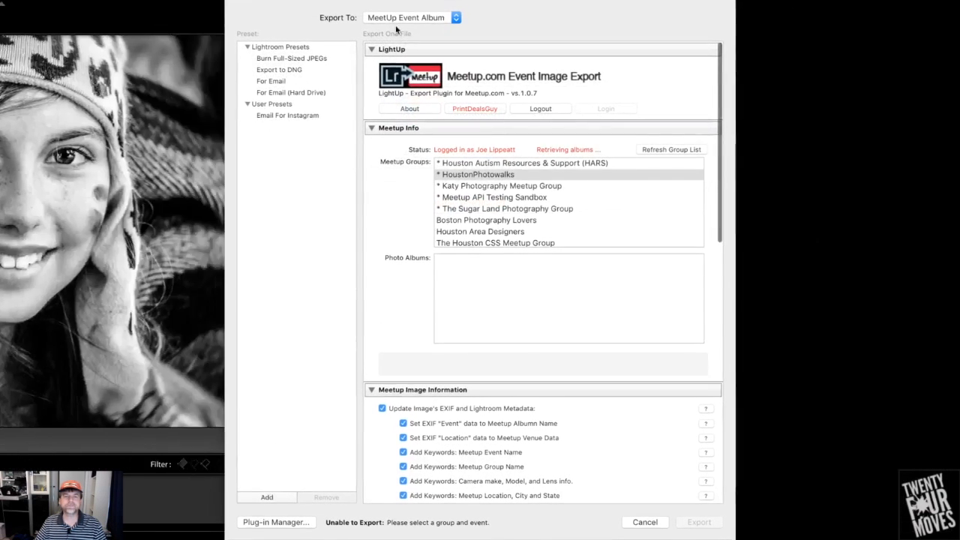
pyautogui.click(391, 18)
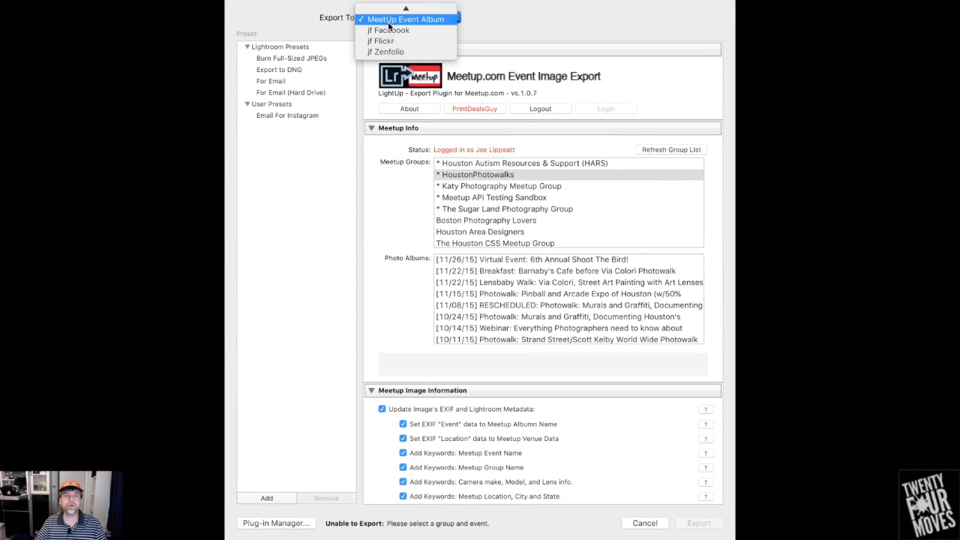
pyautogui.click(398, 41)
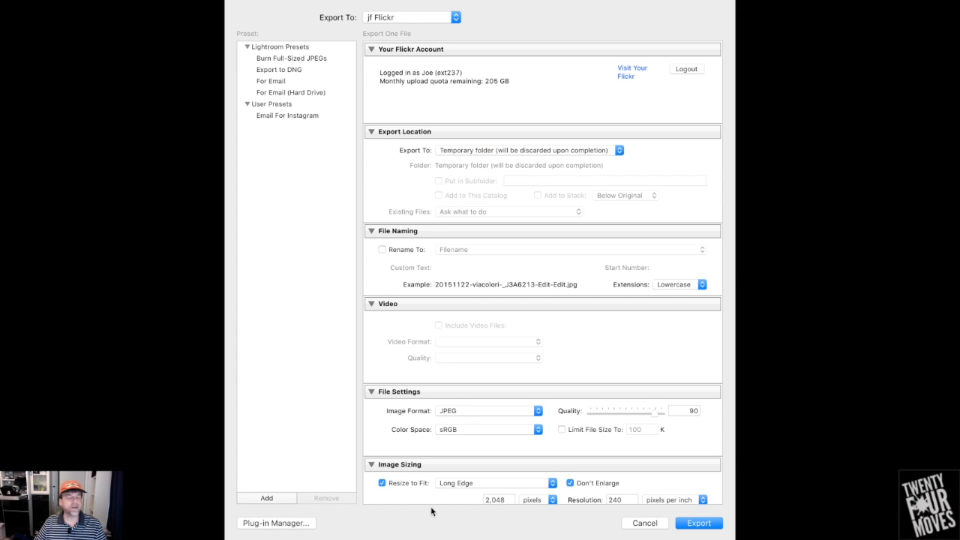
# View the jf Flickr plug-in's details in the Plug-in Manager and return to the export settings
pyautogui.click(270, 523)
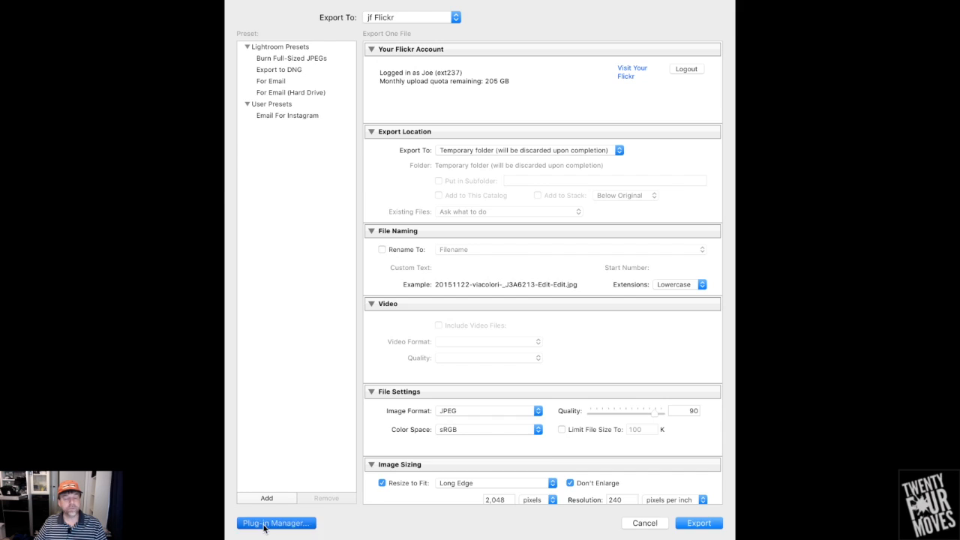
pyautogui.click(218, 256)
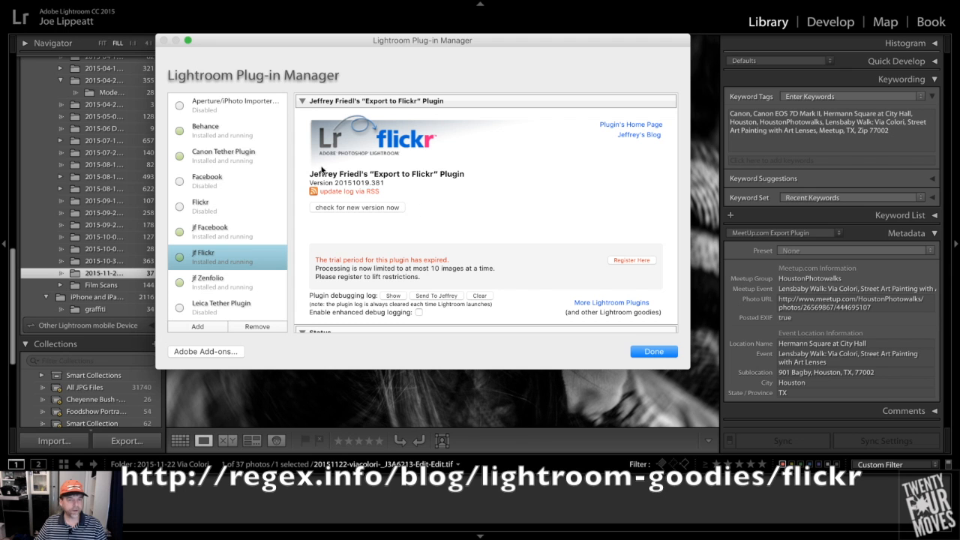
pyautogui.click(671, 351)
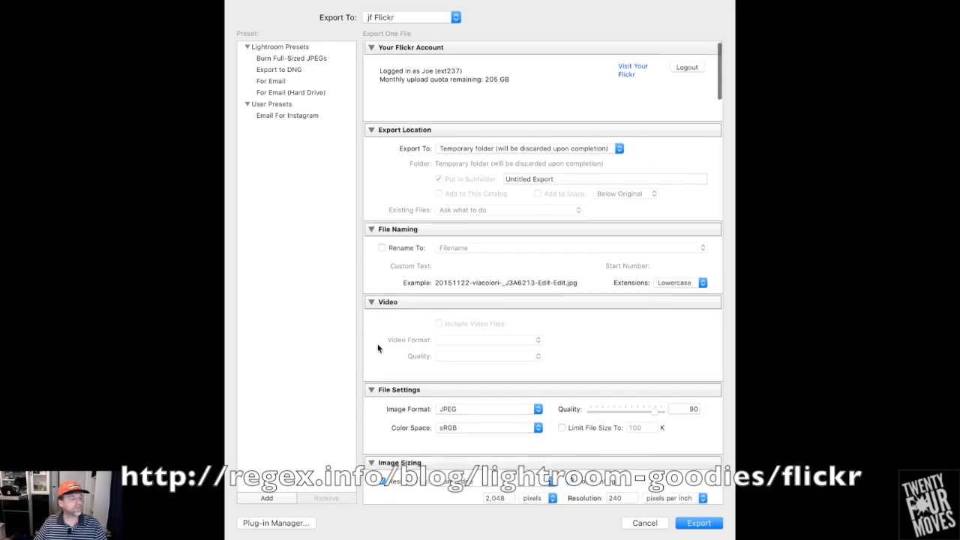
# Examine the Flickr export options through to the Group Pools section and its keyword-based group pairings
pyautogui.scroll(-15, 378, 347)
pyautogui.scroll(-20, 378, 347)
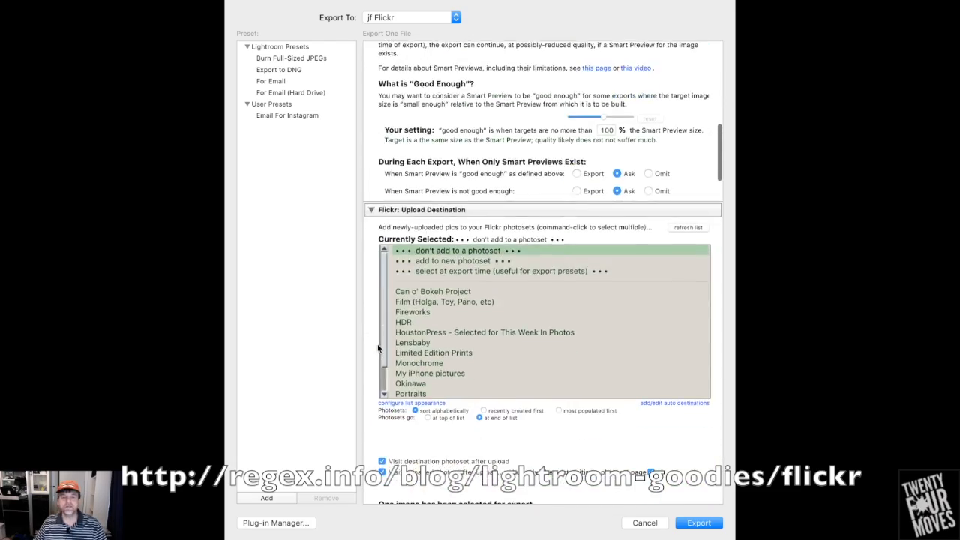
pyautogui.scroll(-20, 378, 348)
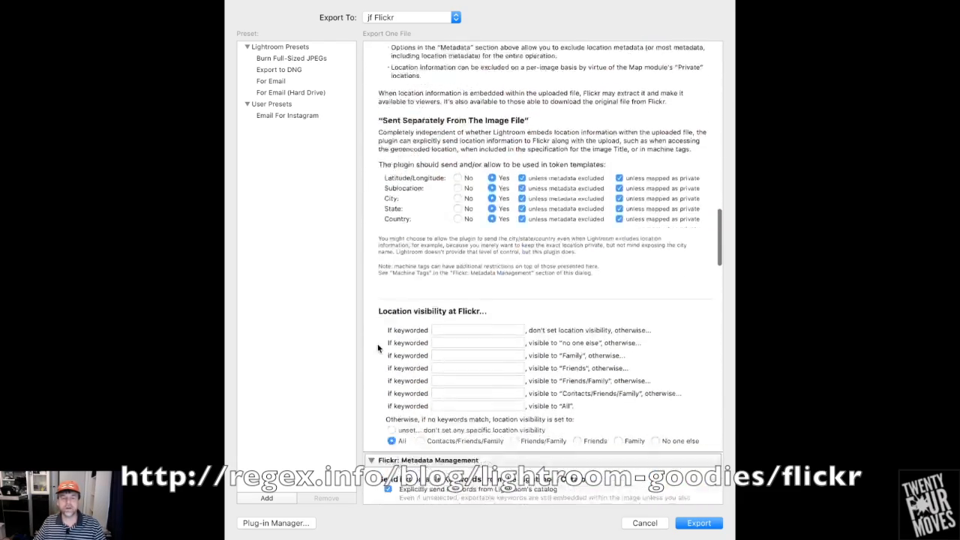
pyautogui.scroll(-20, 378, 347)
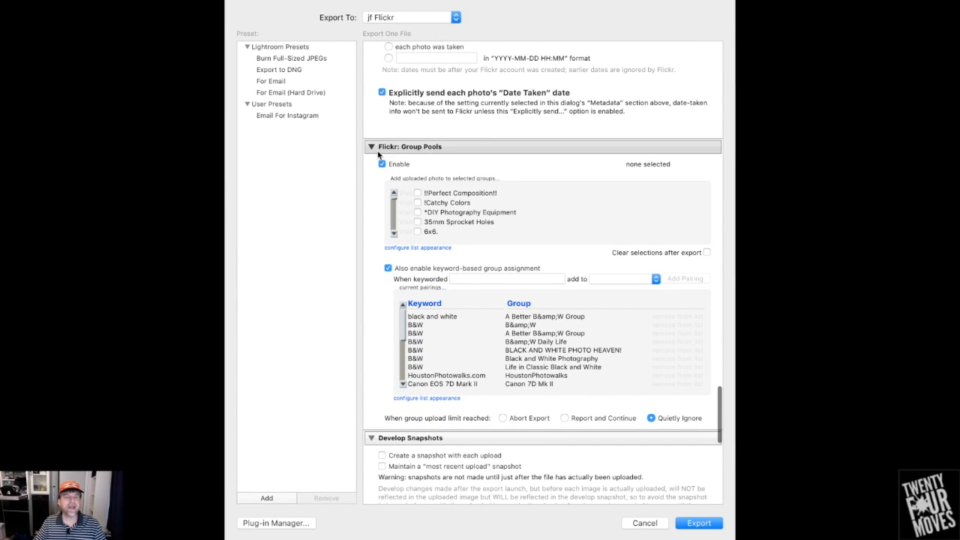
pyautogui.scroll(-3, 443, 155)
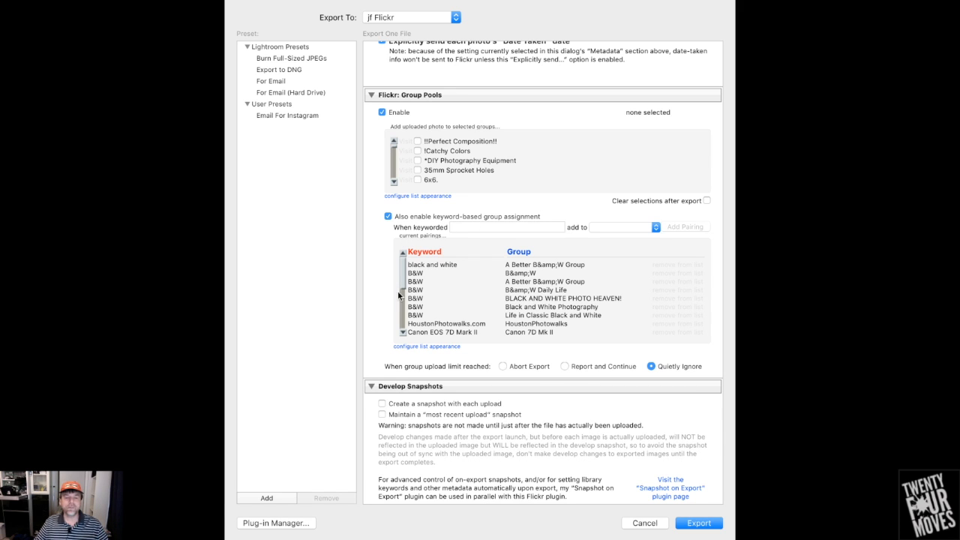
pyautogui.scroll(-3, 418, 286)
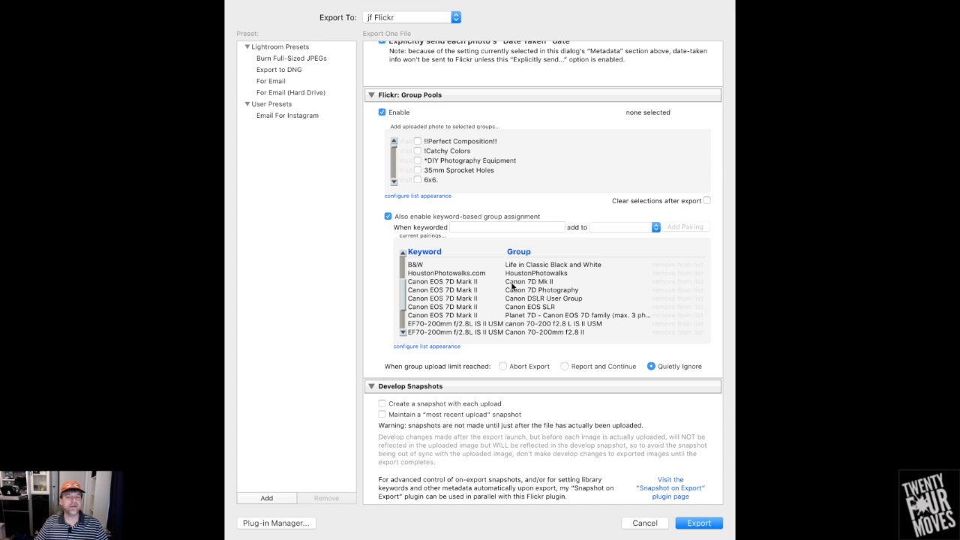
# Review the keyword-to-group pairings and the remaining plug-in options, and export the photo to Flickr
pyautogui.scroll(2, 555, 286)
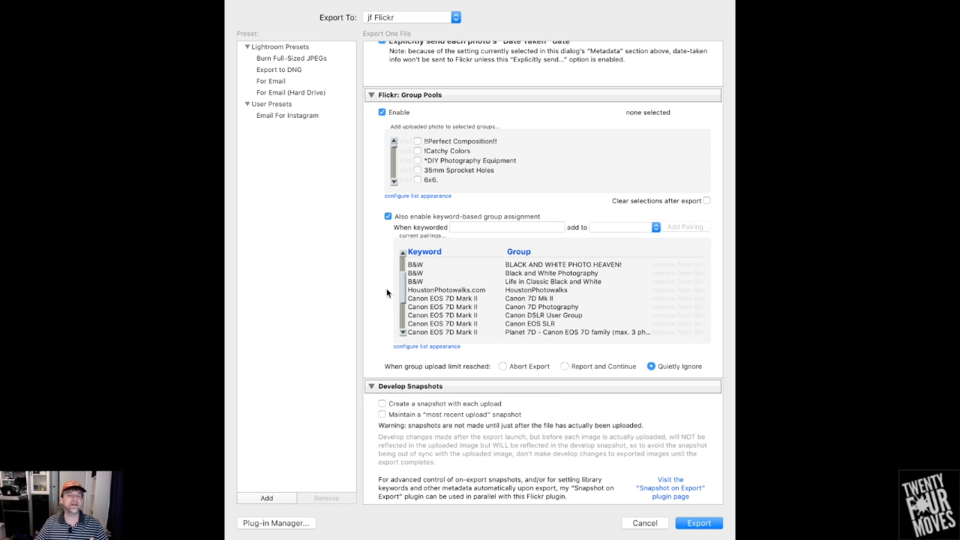
pyautogui.scroll(2, 386, 288)
pyautogui.scroll(-10, 531, 301)
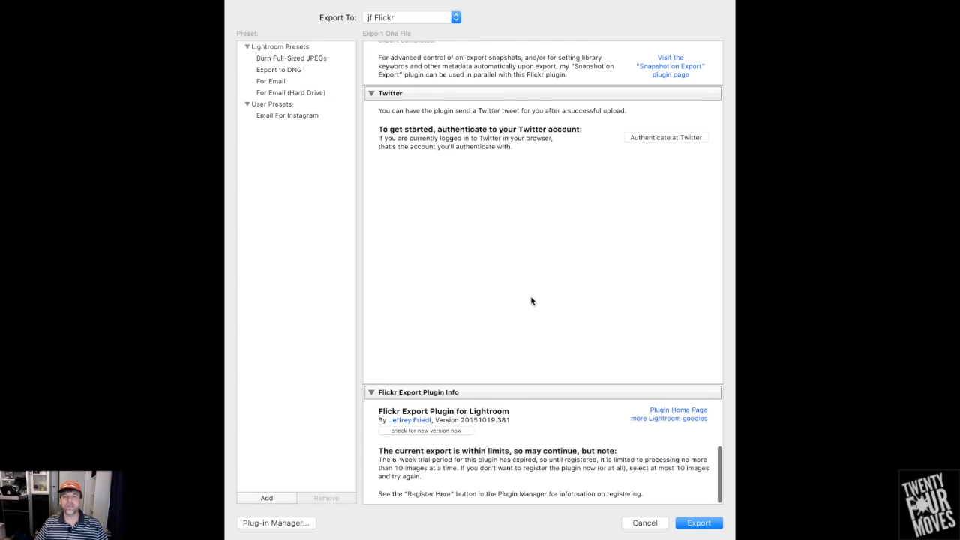
pyautogui.scroll(8, 531, 301)
pyautogui.click(705, 528)
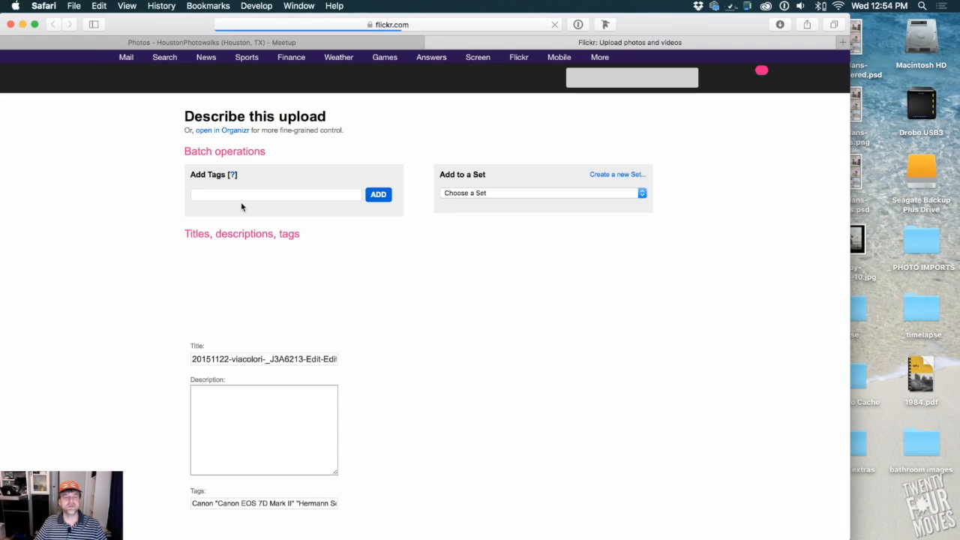
# Replace the uploaded photo's title with "via colori" on Flickr's description page and save it
pyautogui.moveTo(232, 359); pyautogui.dragTo(86, 348)
pyautogui.press('BackSpace')
pyautogui.moveTo(222, 358); pyautogui.dragTo(242, 373)
pyautogui.press('BackSpace')
pyautogui.click(151, 379)
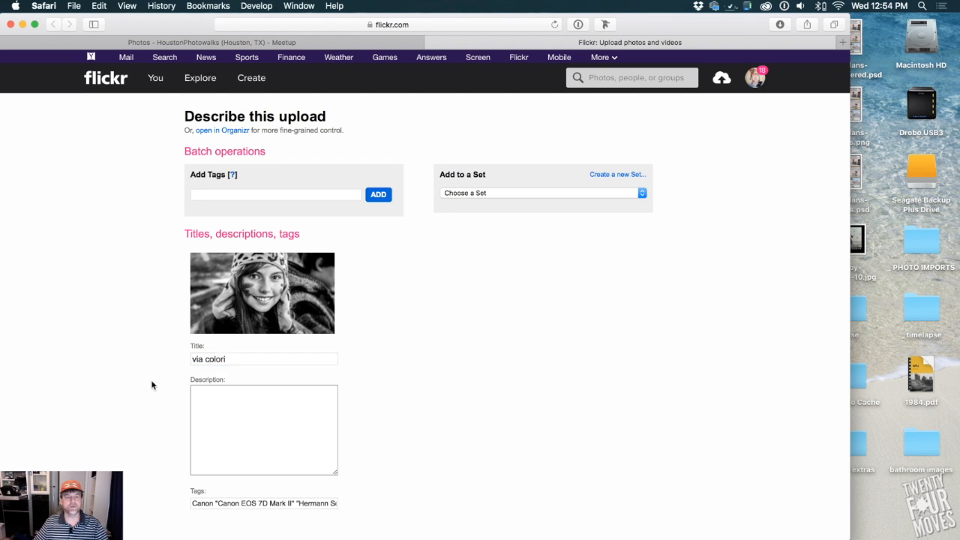
pyautogui.scroll(-5, 151, 379)
pyautogui.click(435, 405)
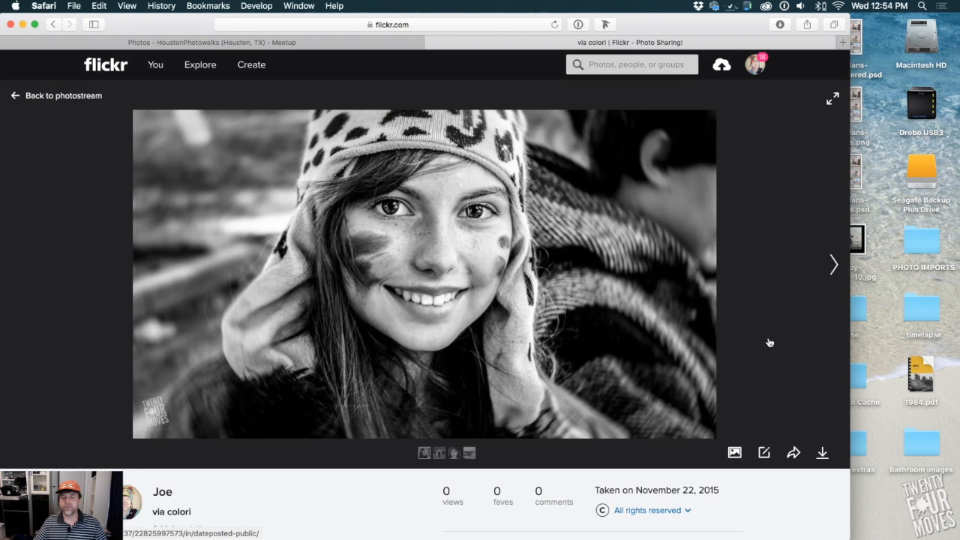
# Examine the groups and tags assigned to the uploaded photo on its Flickr page
pyautogui.scroll(-4, 767, 339)
pyautogui.scroll(-8, 769, 341)
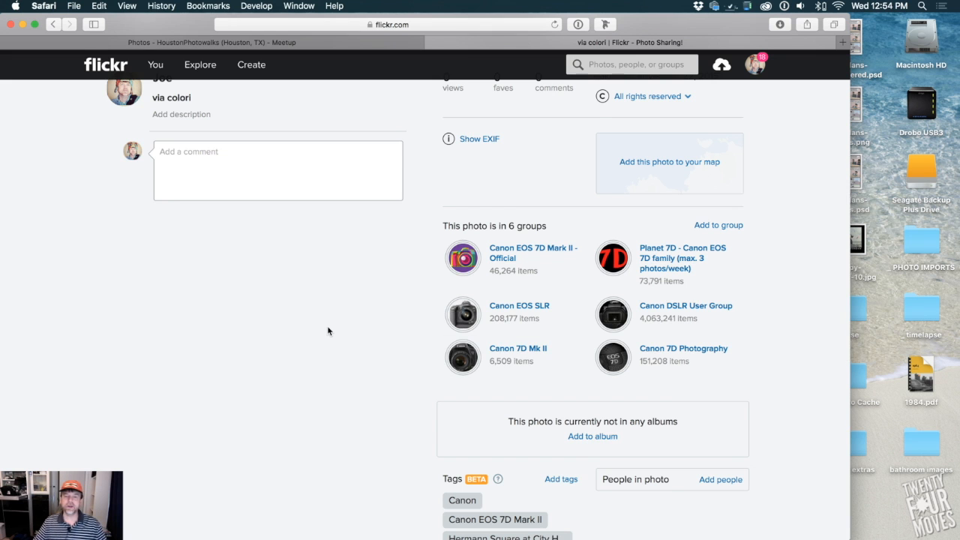
pyautogui.scroll(3, 327, 331)
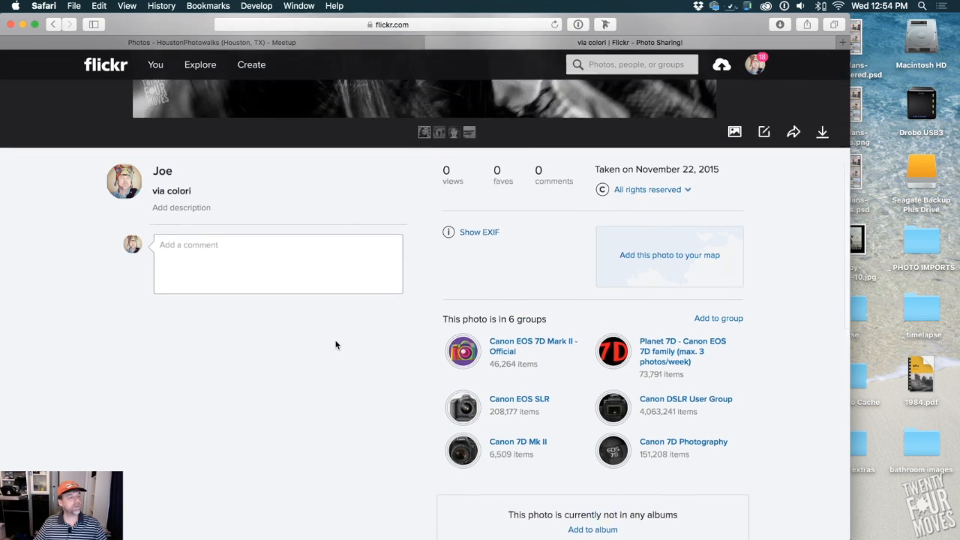
pyautogui.scroll(10, 335, 344)
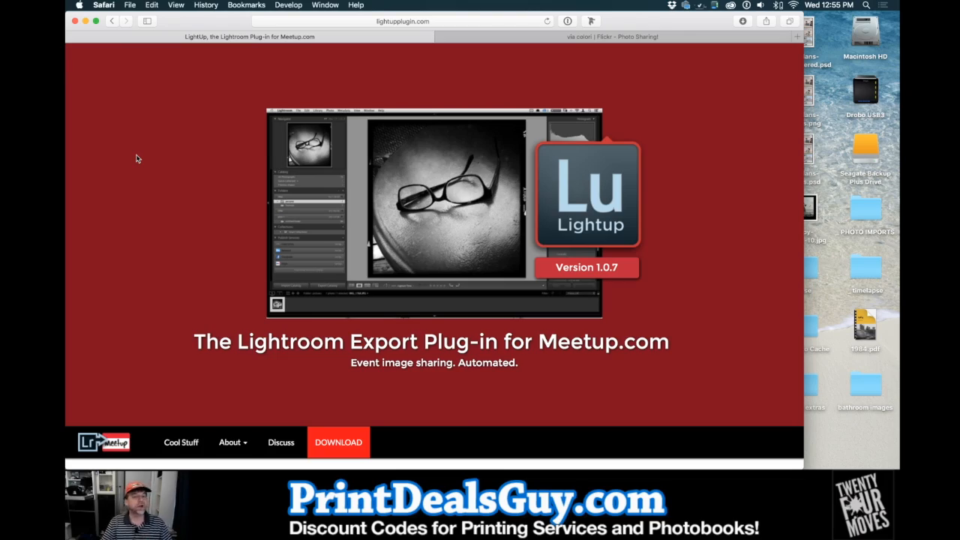
# Look over the version history and feature comparison table on the LightUp plug-in website
pyautogui.scroll(-5, 206, 320)
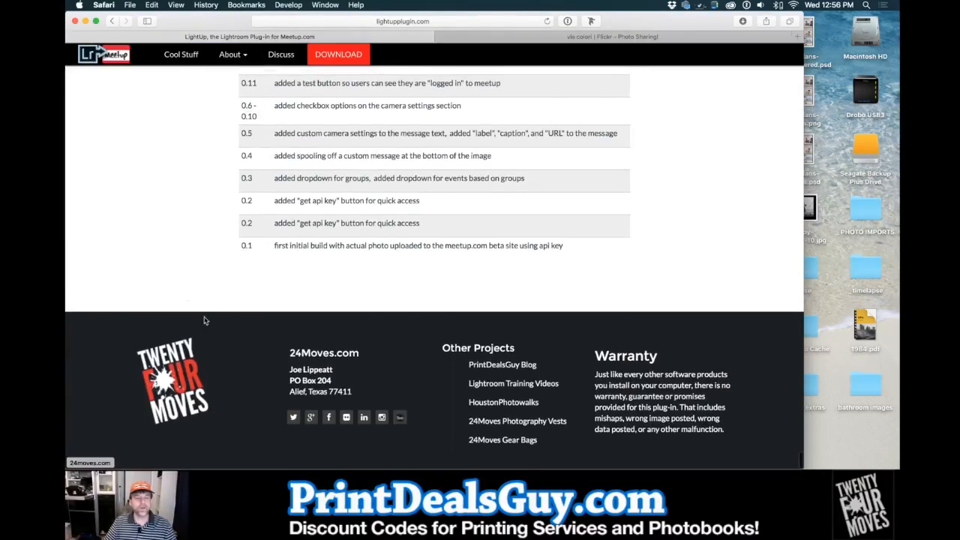
pyautogui.scroll(15, 186, 297)
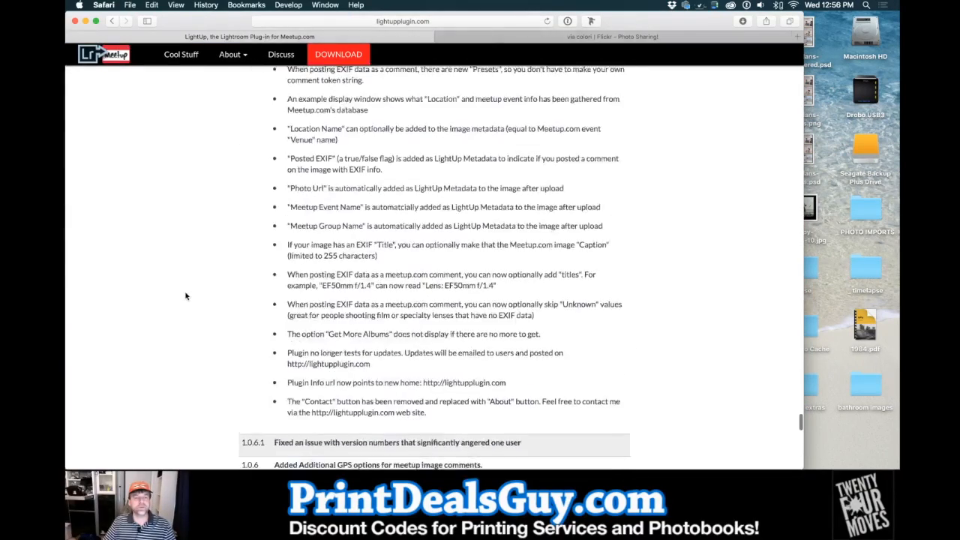
pyautogui.scroll(15, 186, 297)
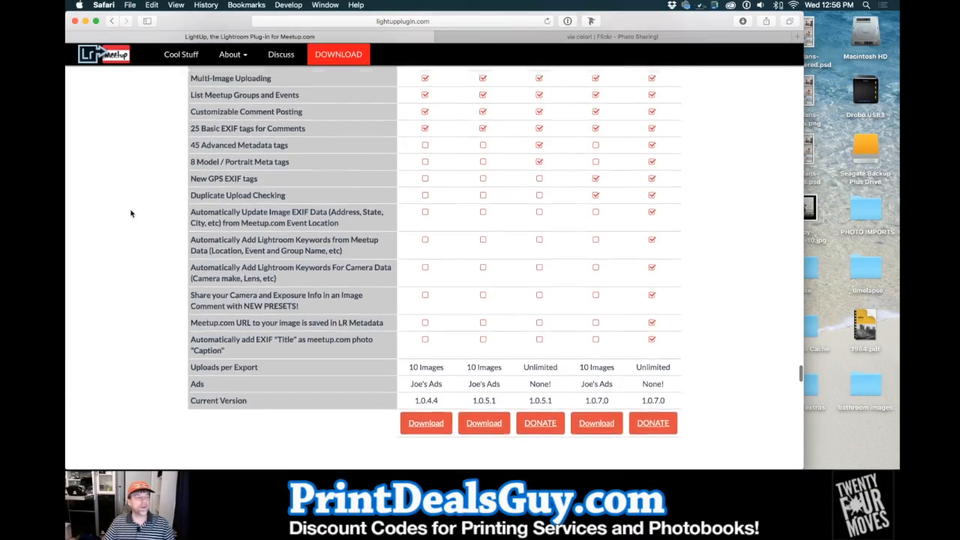